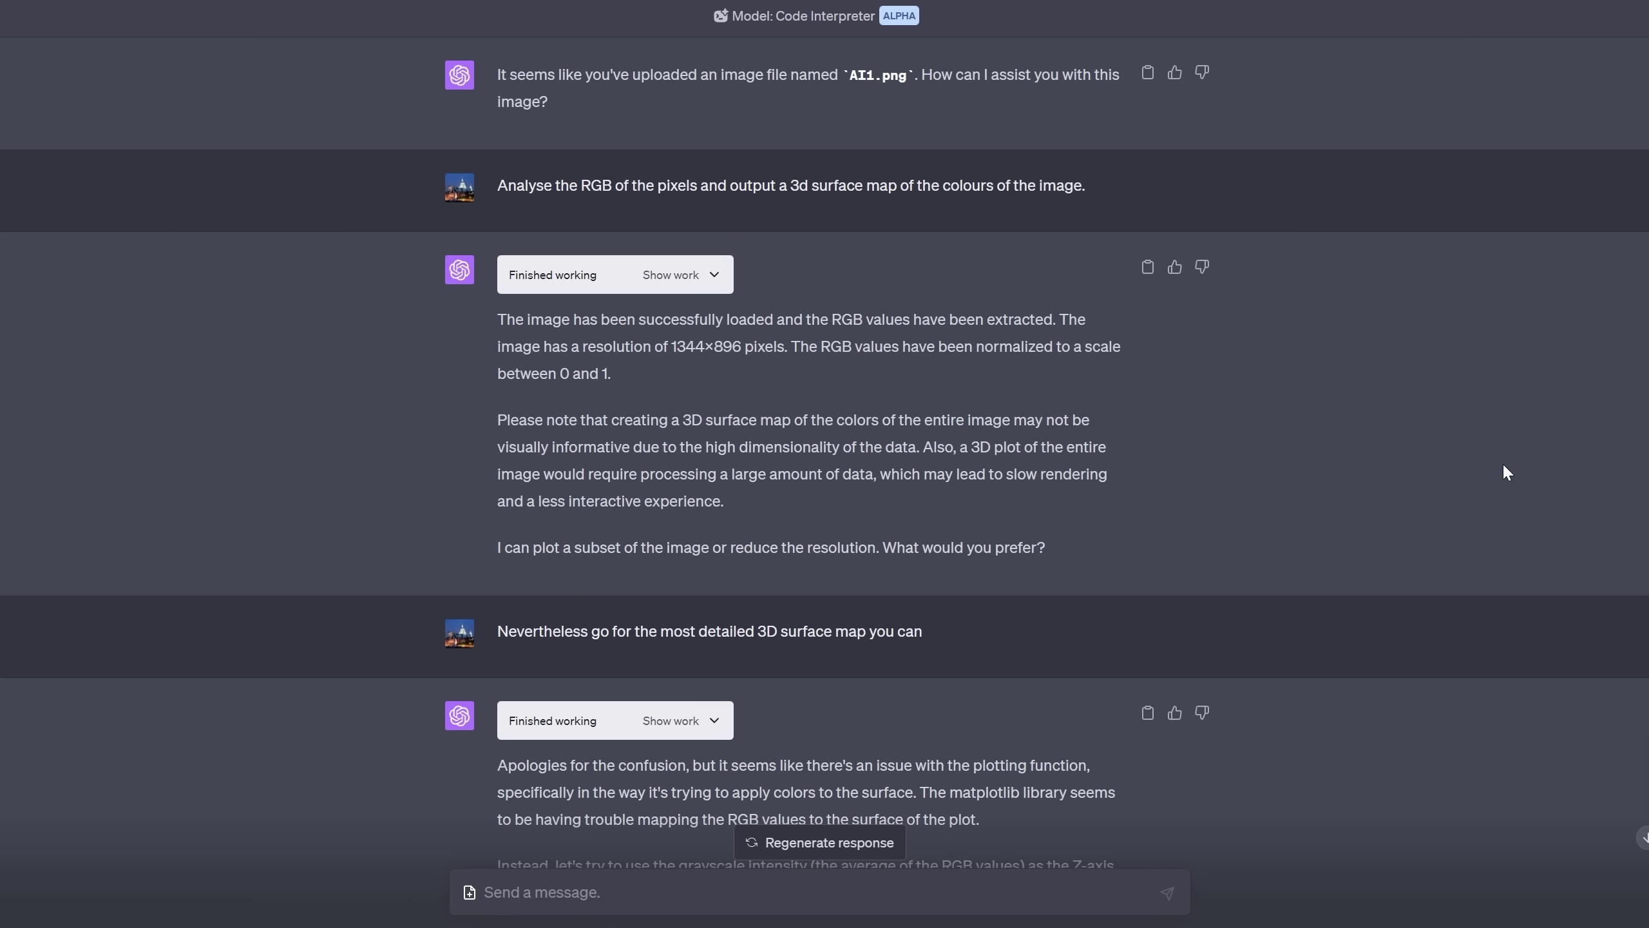
# - Scroll down through the 3D surface plot replies in the chat
pyautogui.scroll(-13, 1499, 465)
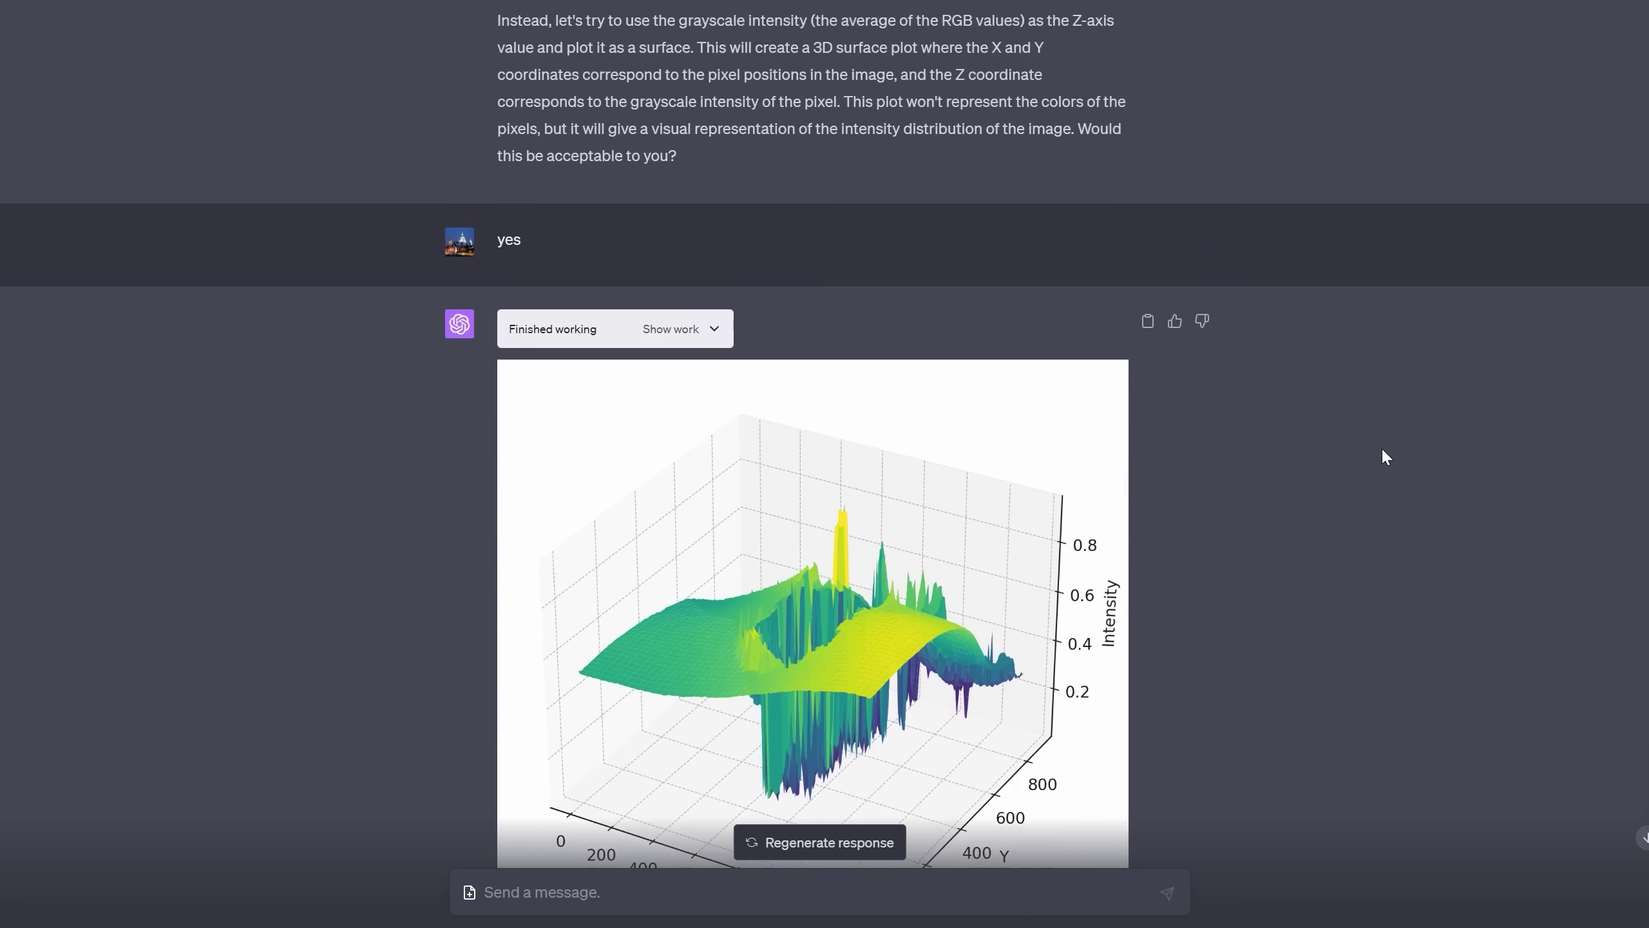
pyautogui.scroll(-2, 1382, 451)
pyautogui.scroll(-7, 1378, 449)
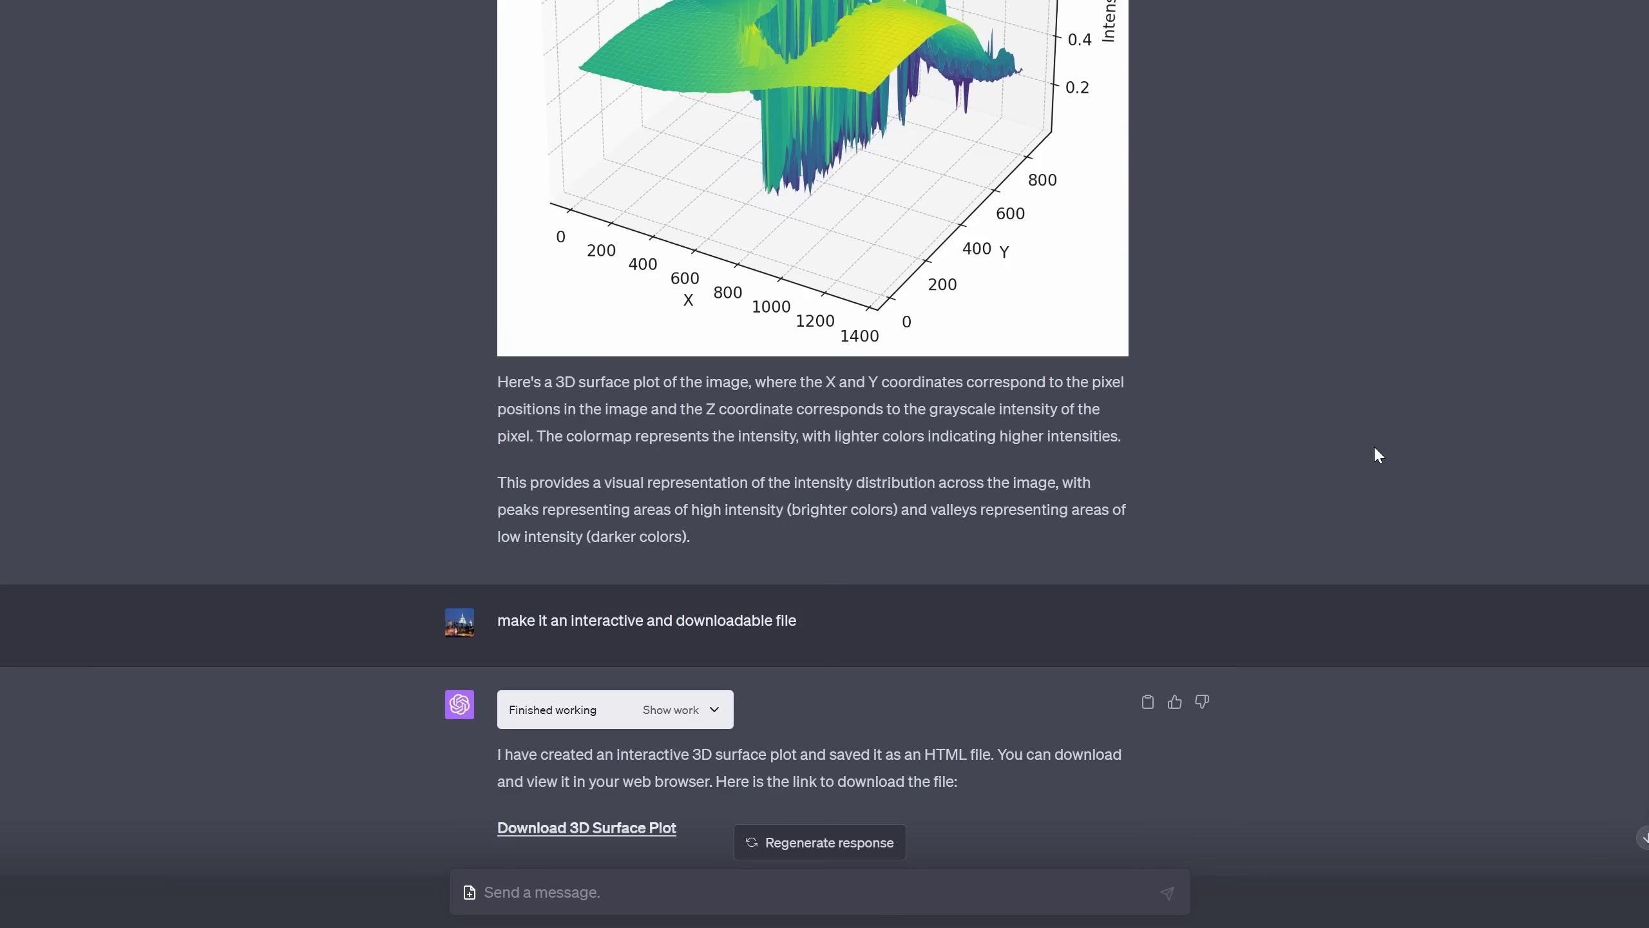
pyautogui.scroll(-13, 1376, 455)
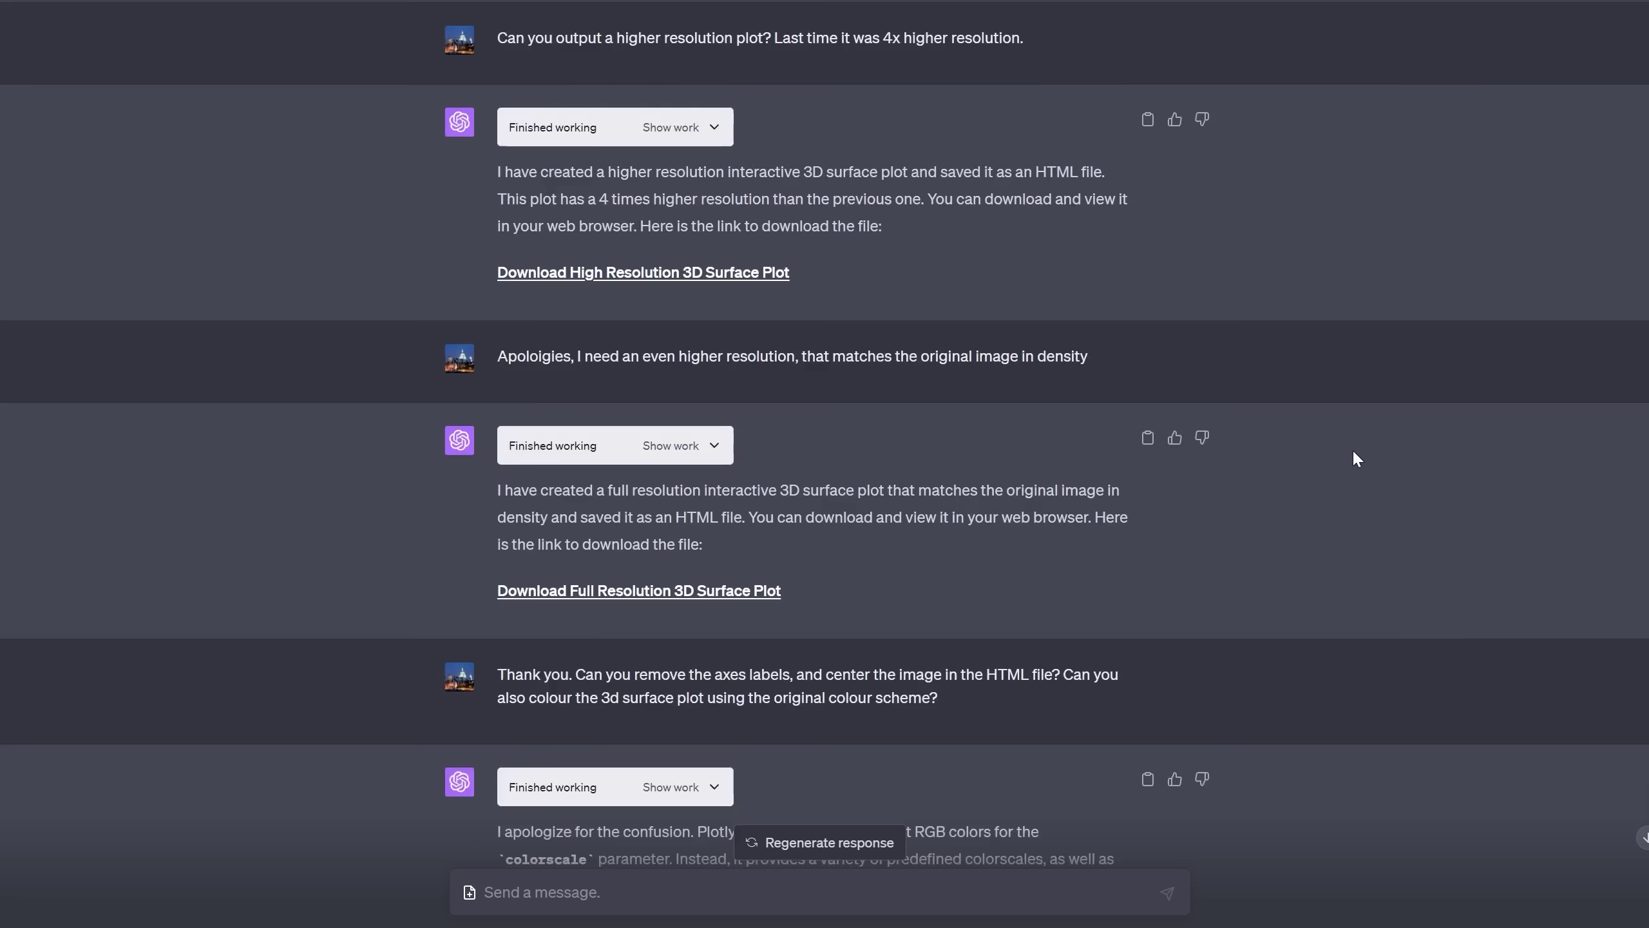
pyautogui.scroll(-12, 1353, 450)
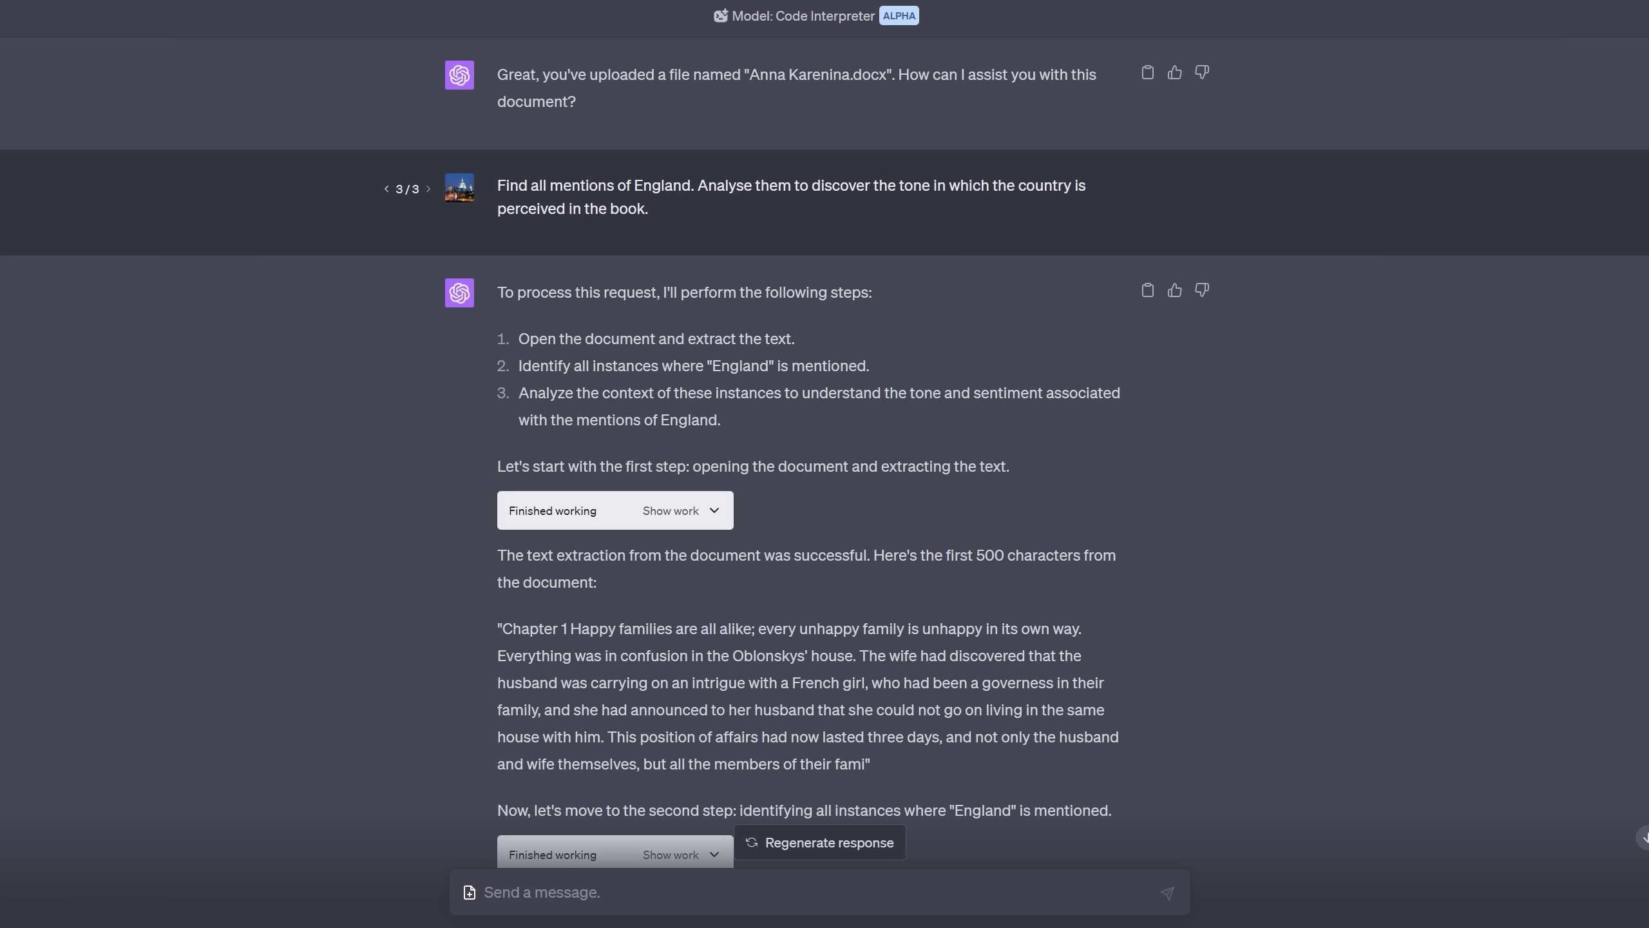
pyautogui.scroll(-15, 1342, 398)
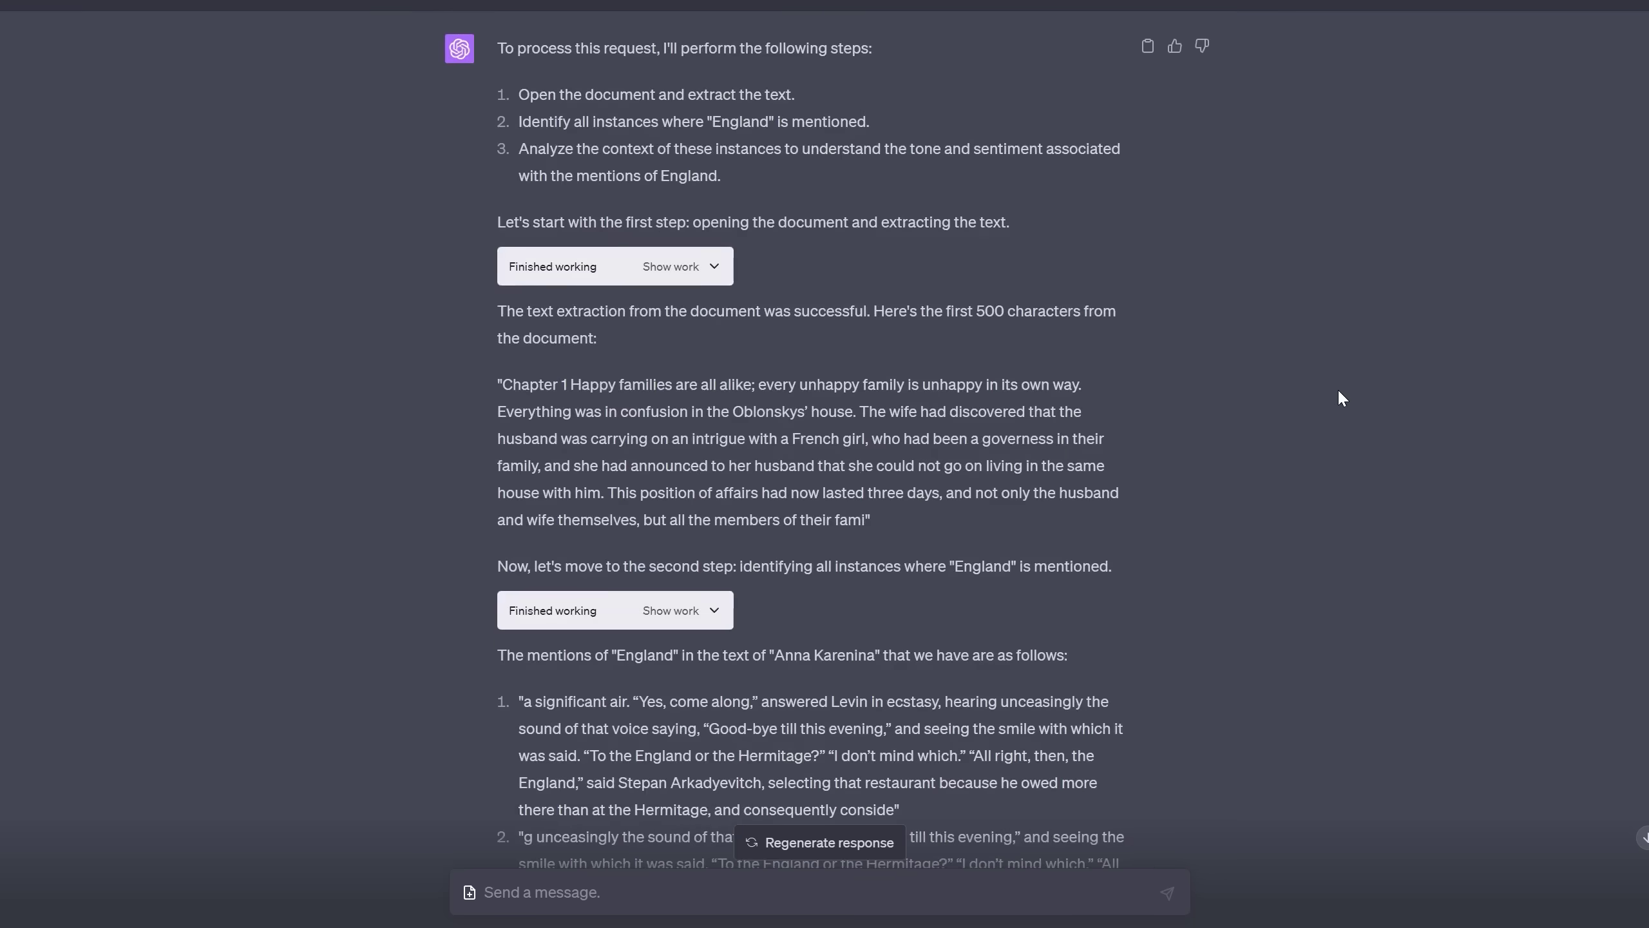
pyautogui.scroll(-5, 1324, 383)
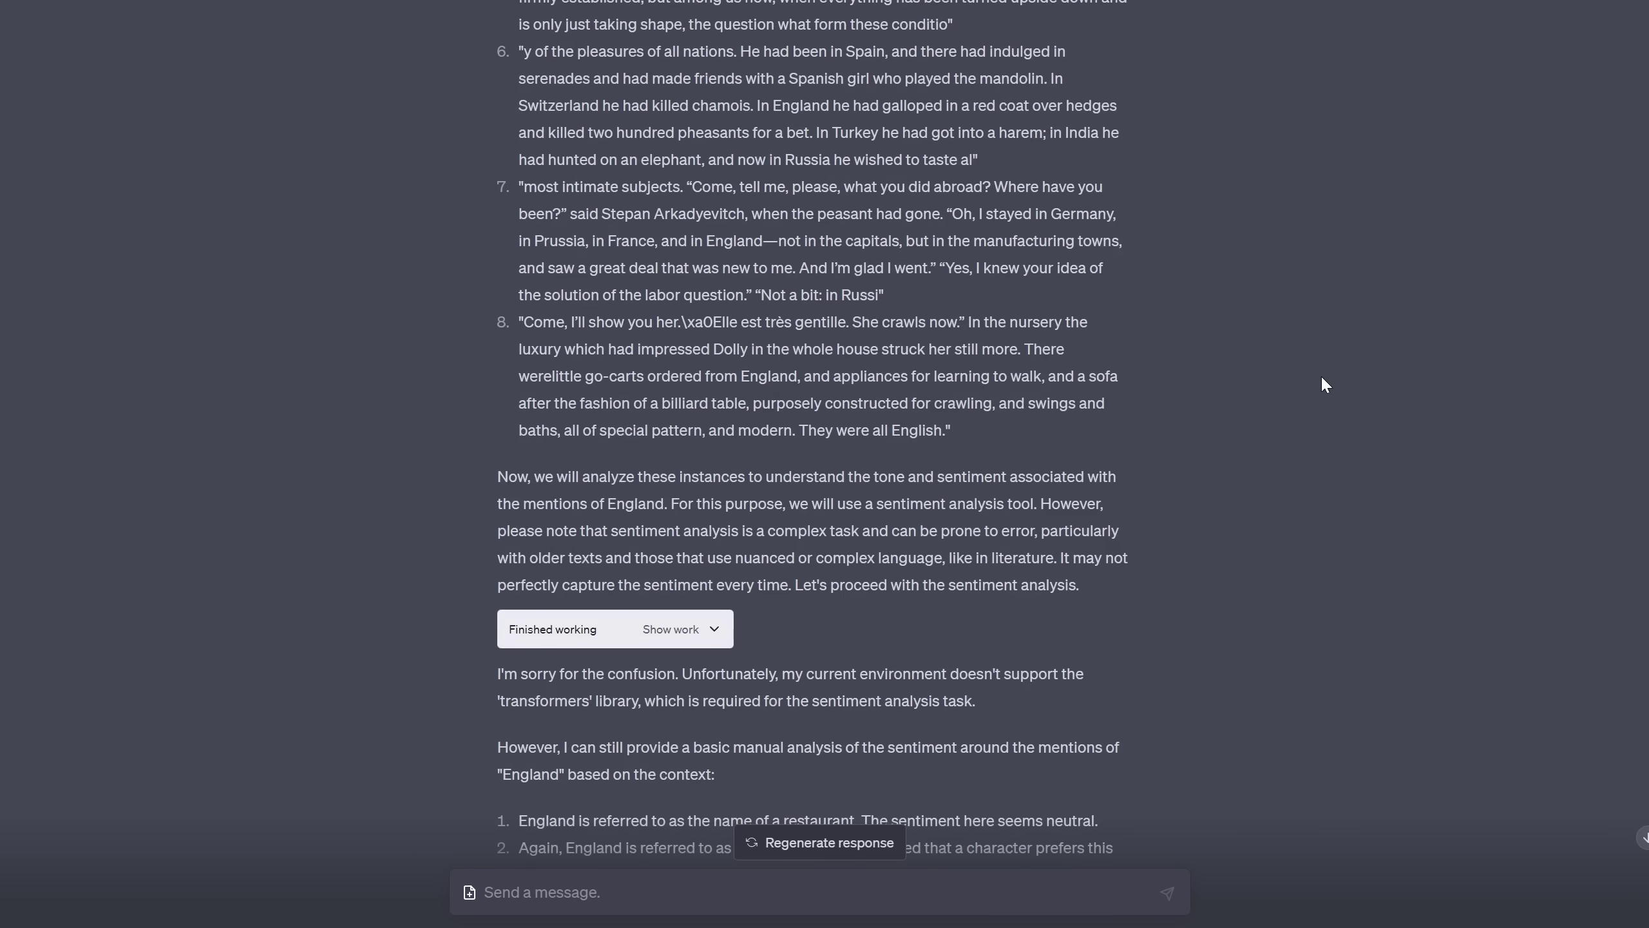
pyautogui.scroll(10, 1319, 373)
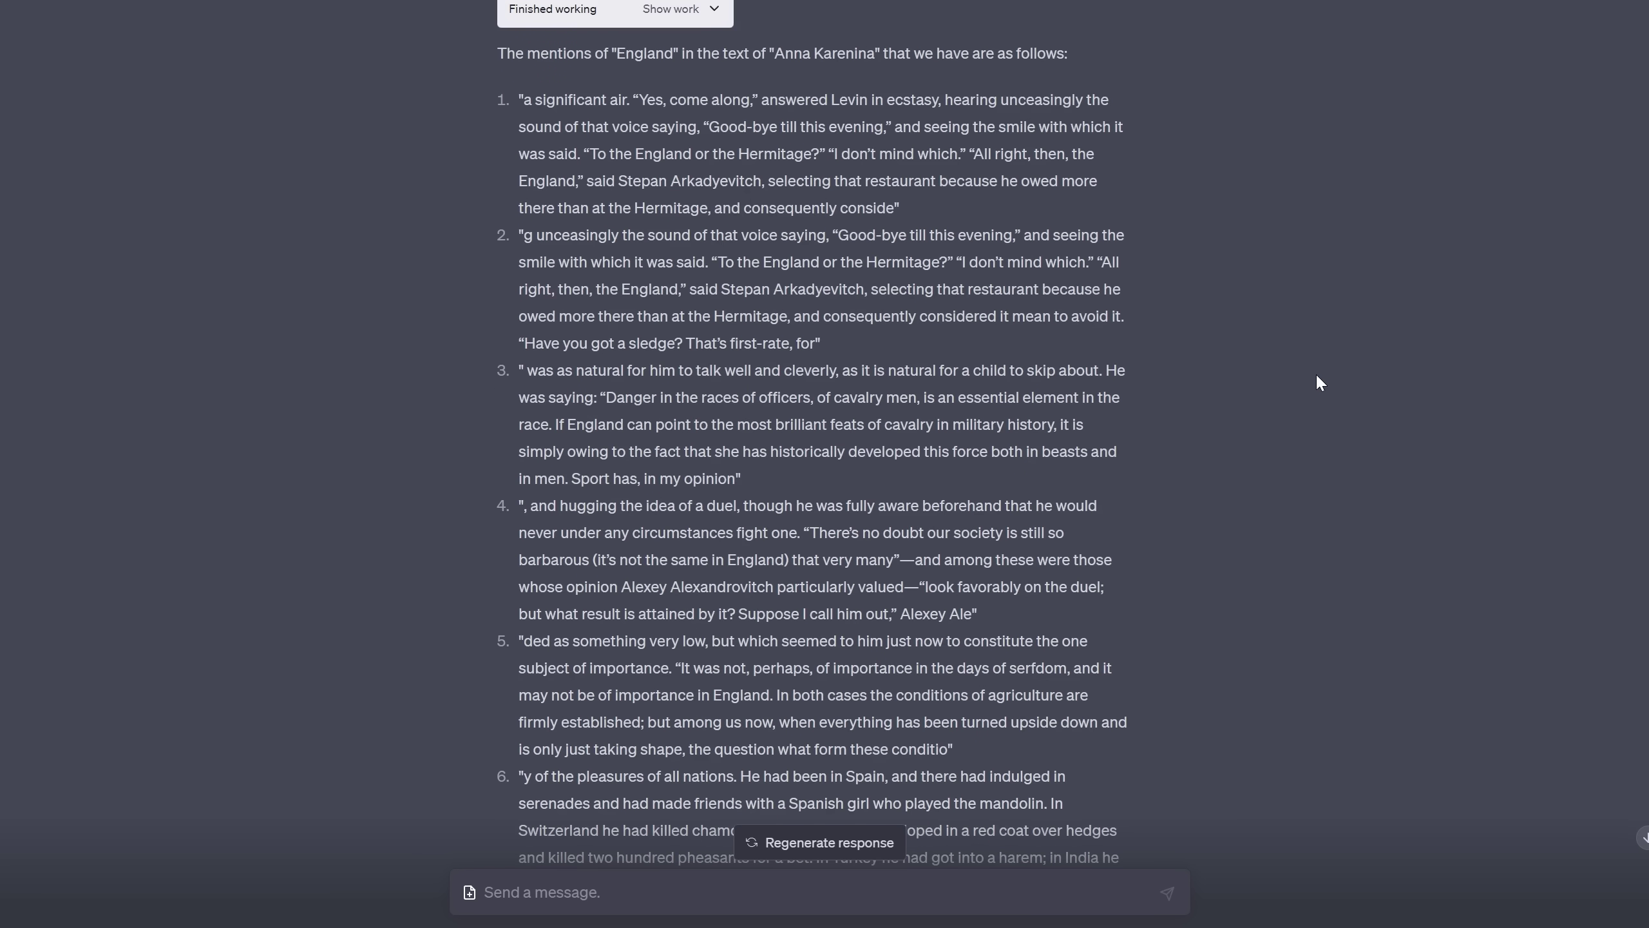
pyautogui.scroll(-10, 1318, 377)
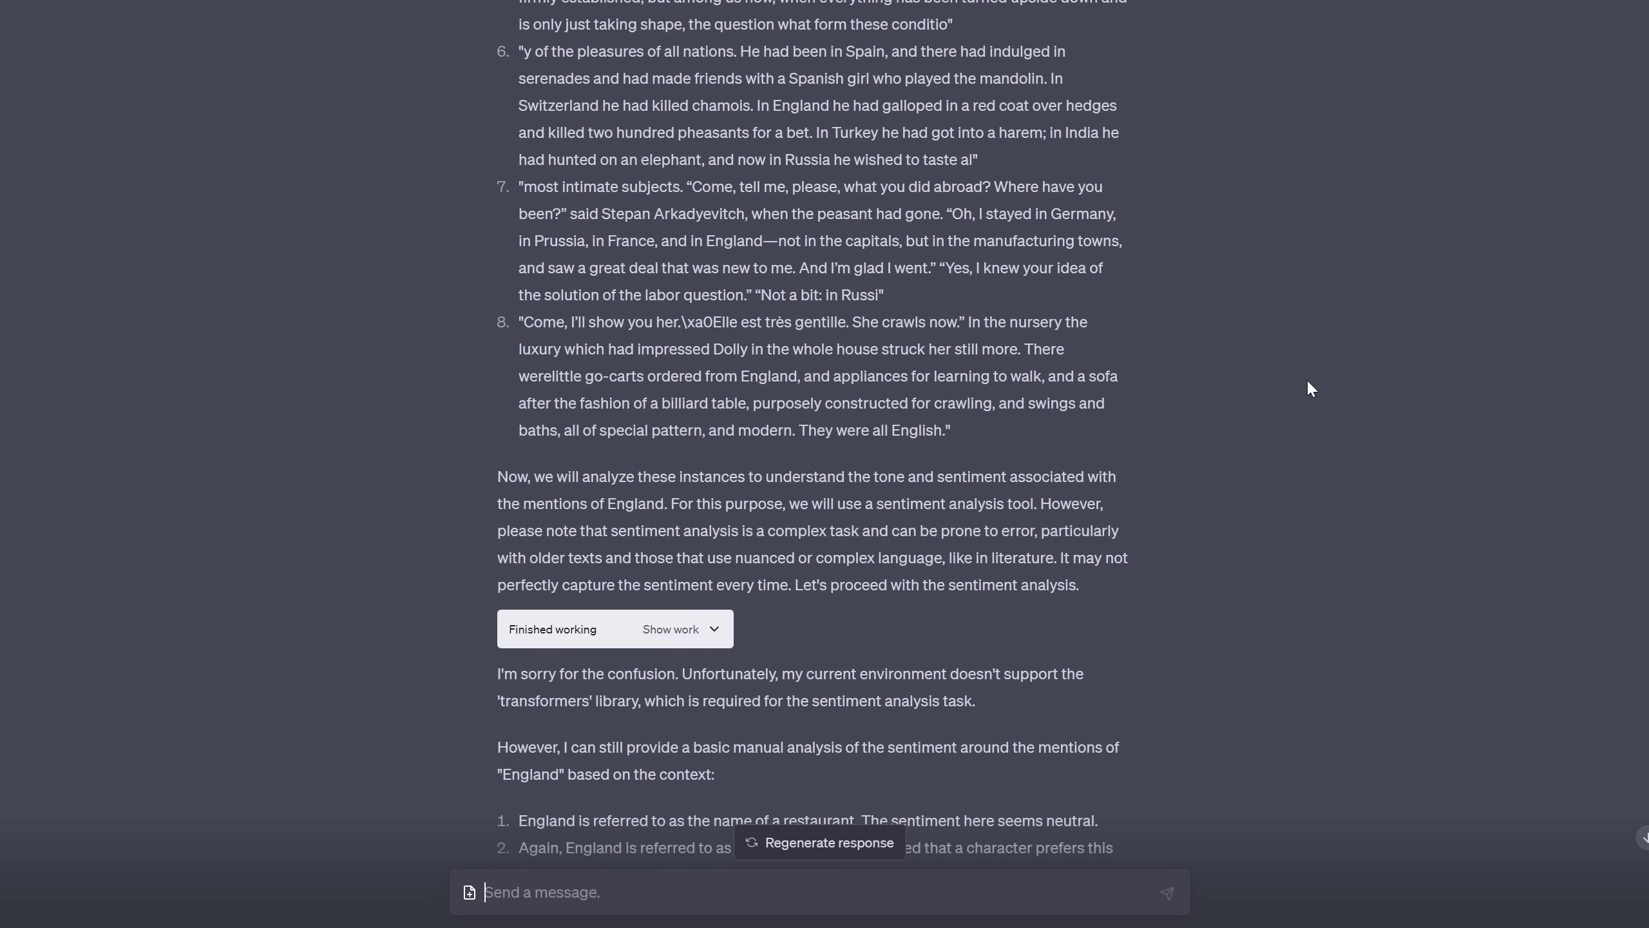
pyautogui.scroll(-9, 1375, 396)
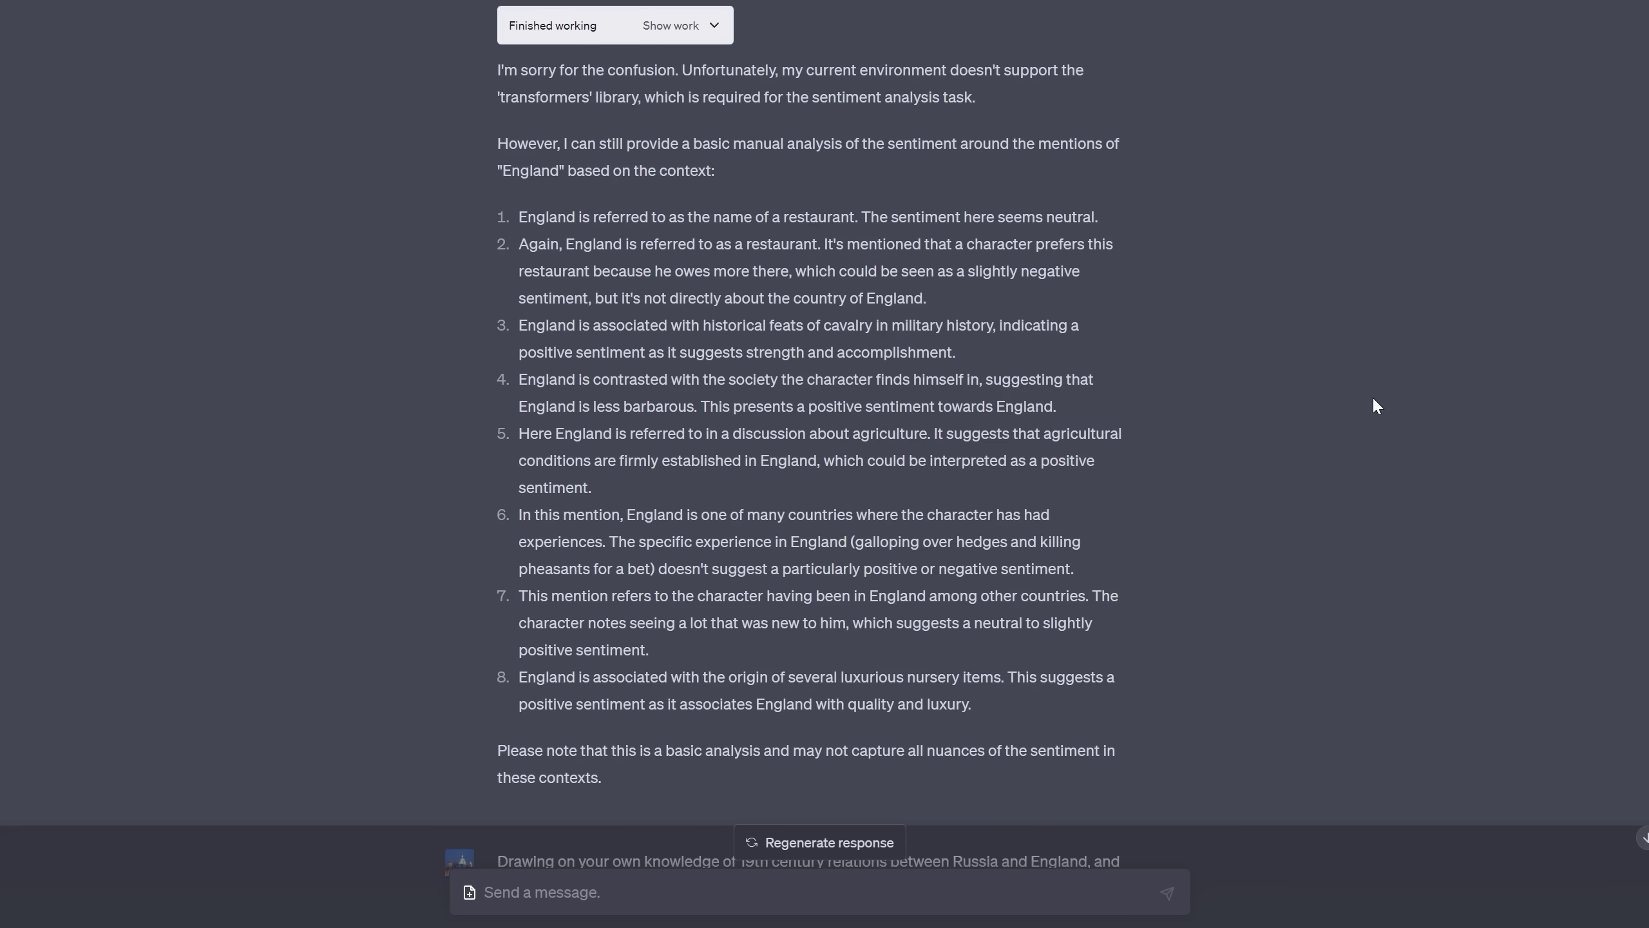
# - Read the 2000-word England reflection to its end, then jump back to the top
pyautogui.scroll(-5, 1372, 395)
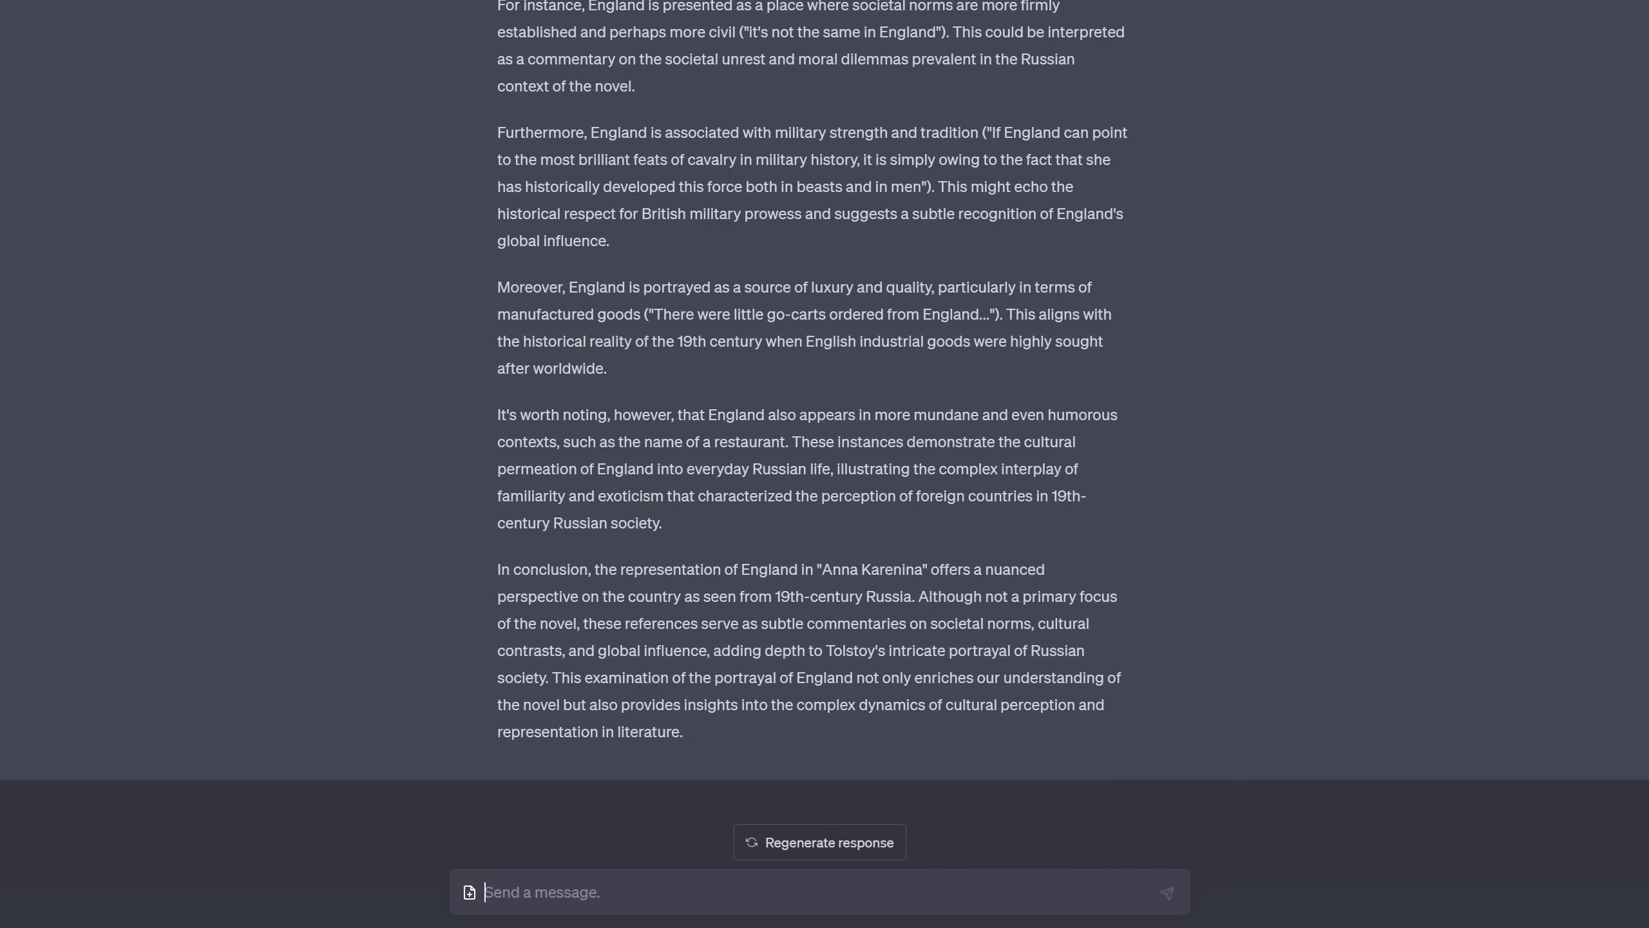
pyautogui.press('Home')
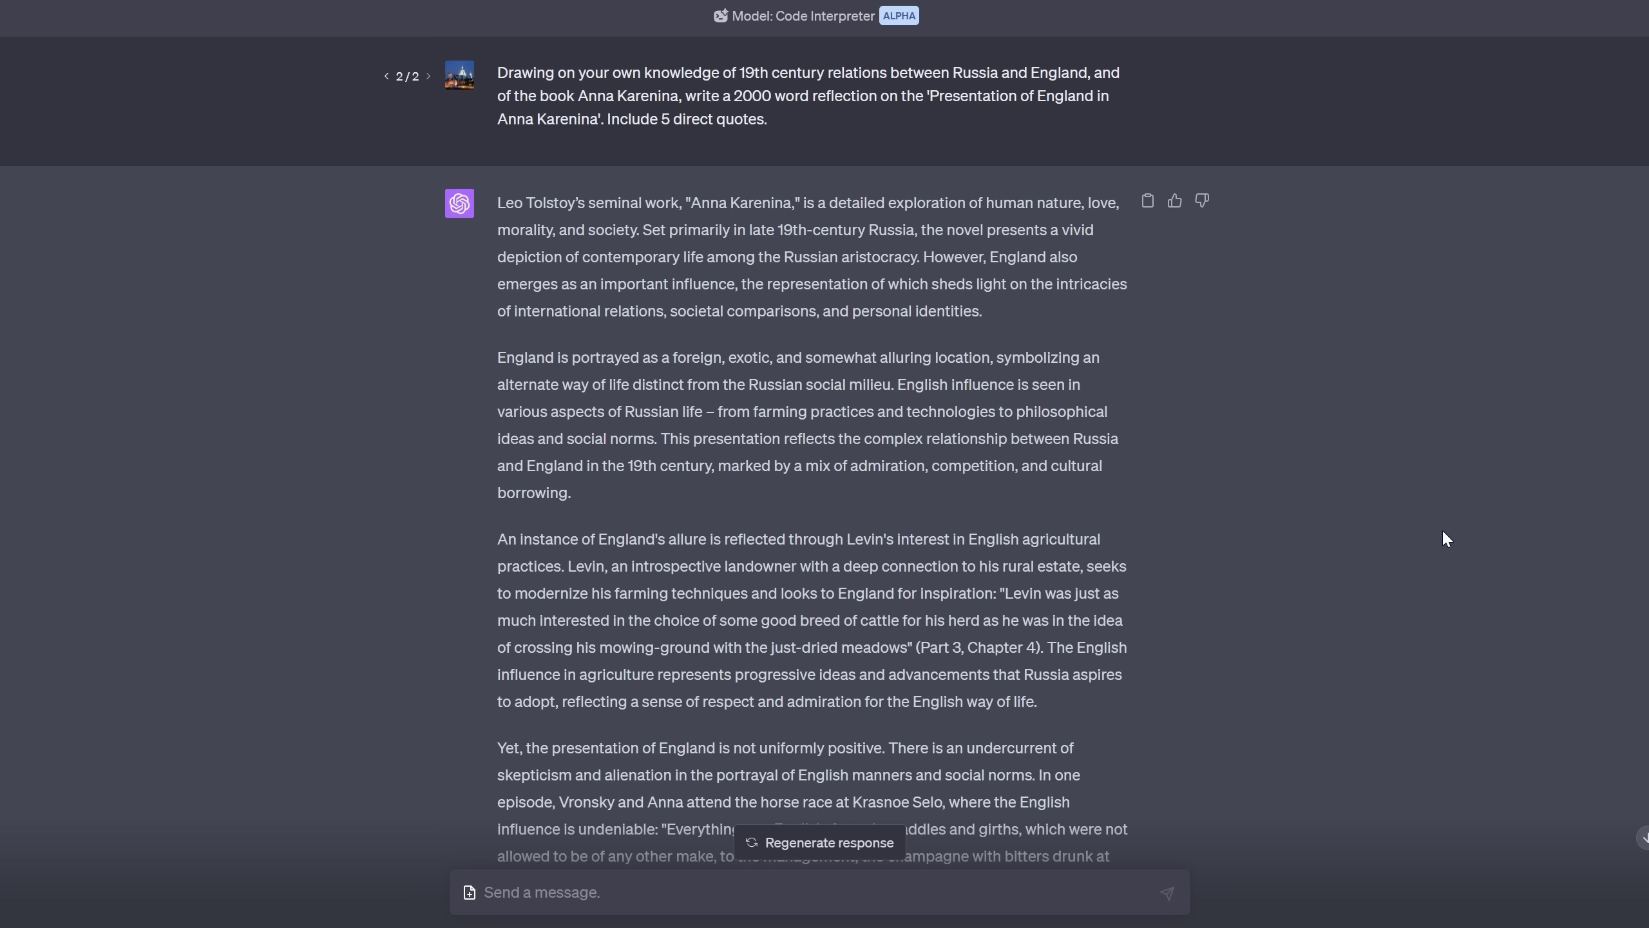
# - Highlight the quote about everything being English at the horse races
pyautogui.scroll(-7, 1444, 533)
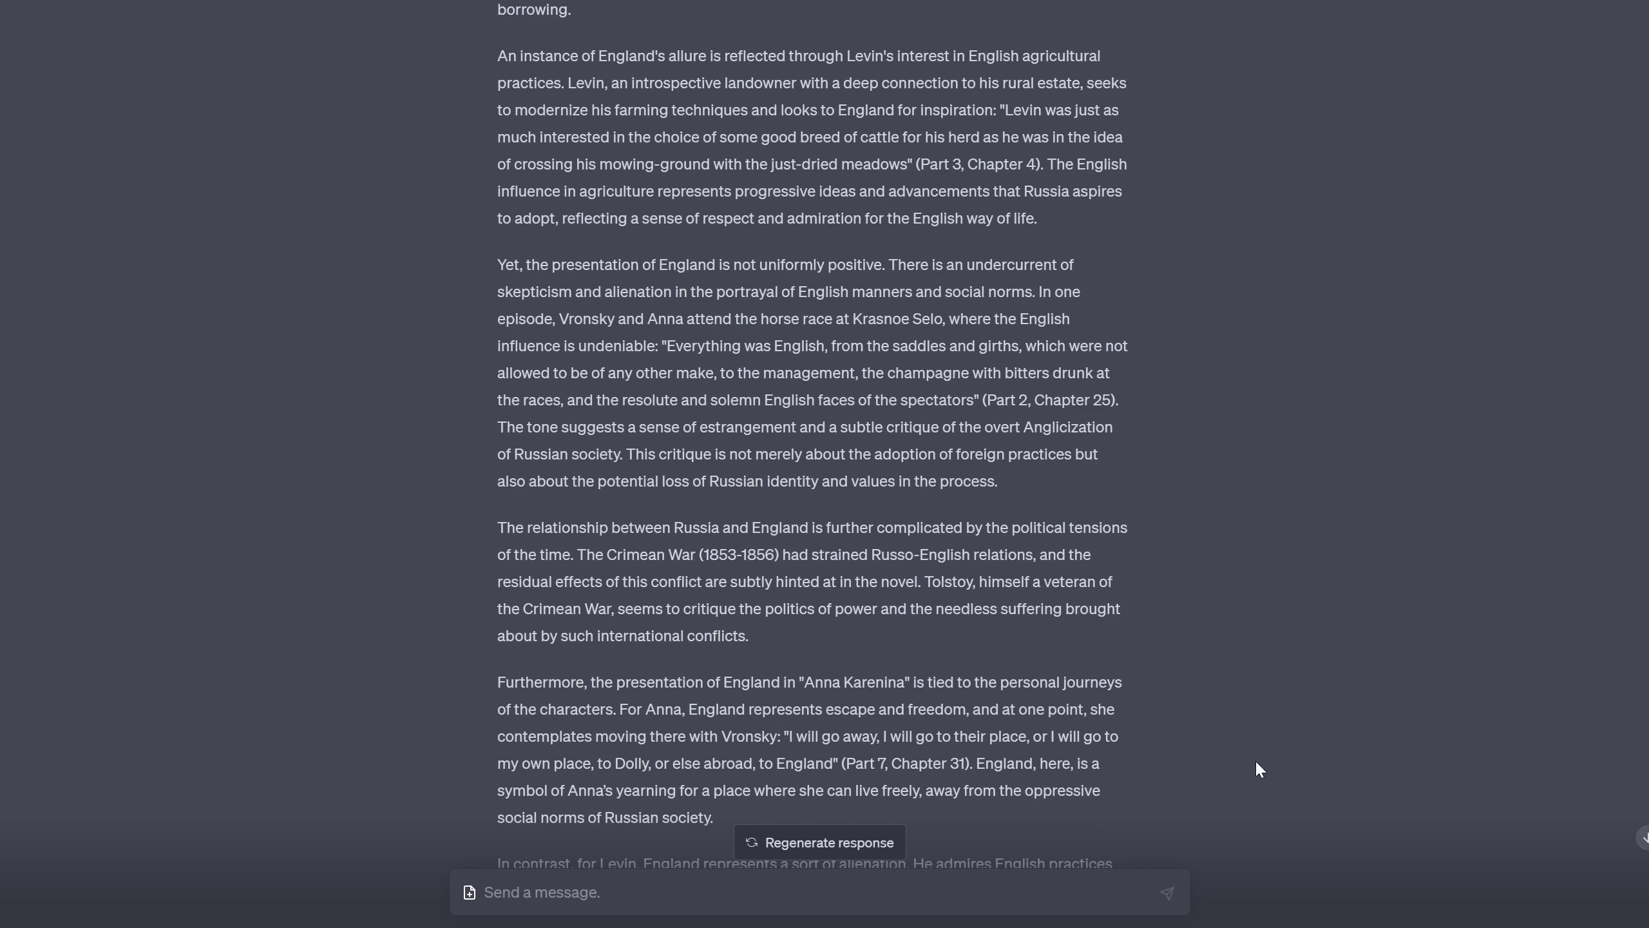
pyautogui.moveTo(665, 353); pyautogui.dragTo(967, 400)
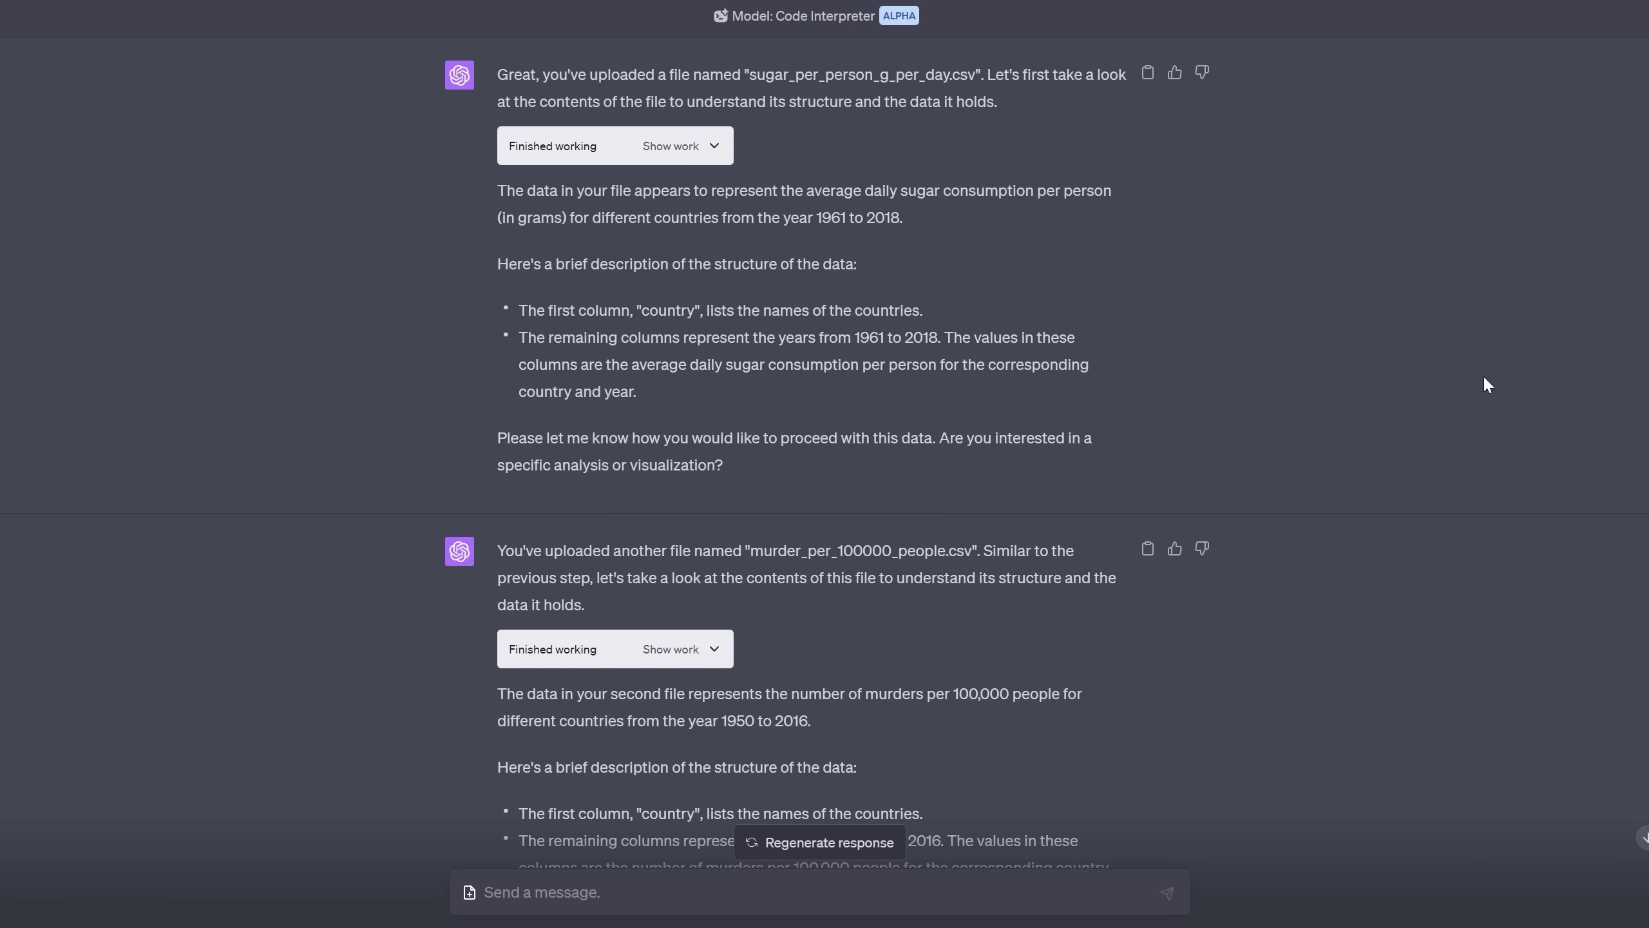
# - Scroll past the fourth-file summary to the 1967–2016 correlation list led by murder rate and Gini index (0.4163)
pyautogui.scroll(-7, 1485, 378)
pyautogui.scroll(-10, 1486, 379)
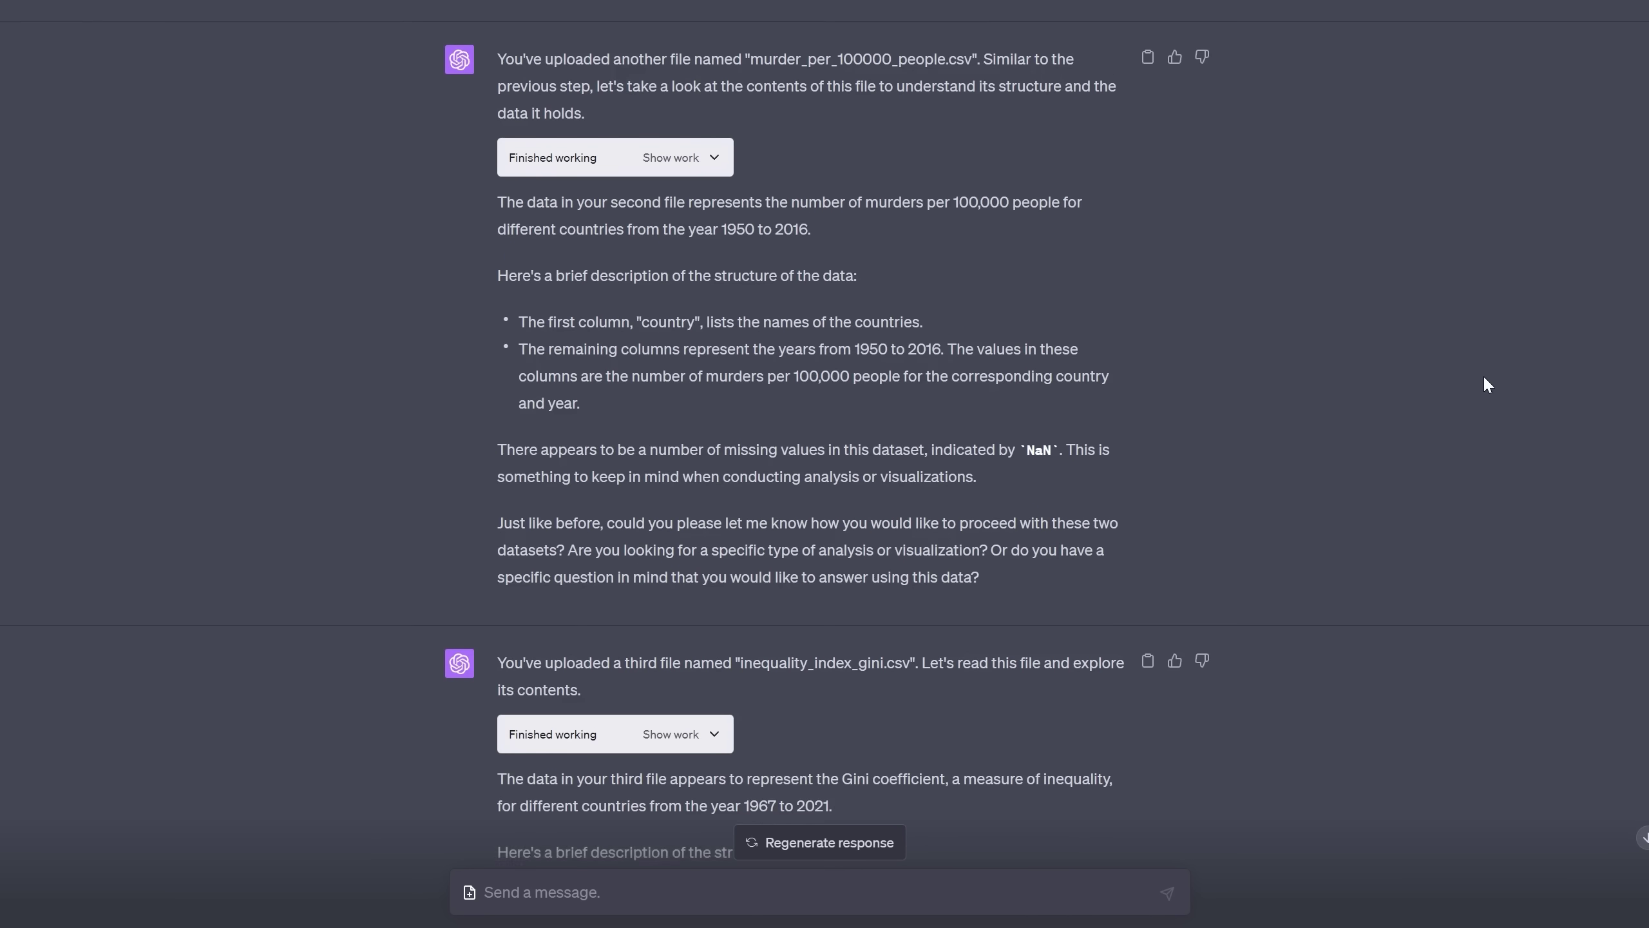
pyautogui.scroll(-2, 1486, 380)
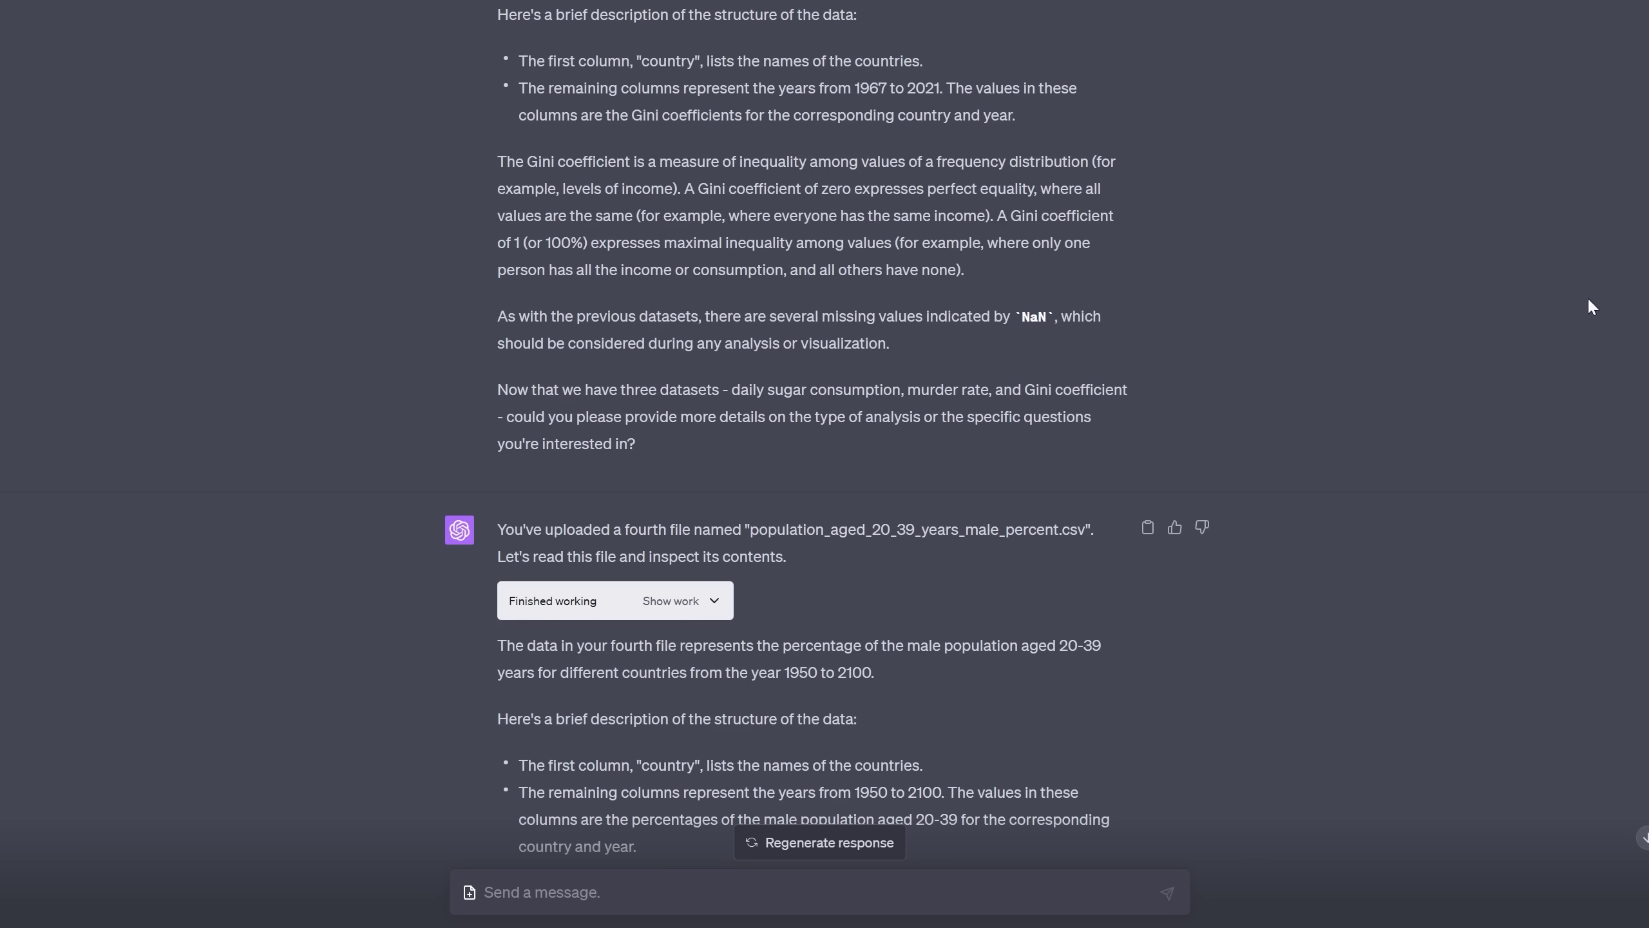
pyautogui.scroll(-4, 1016, 528)
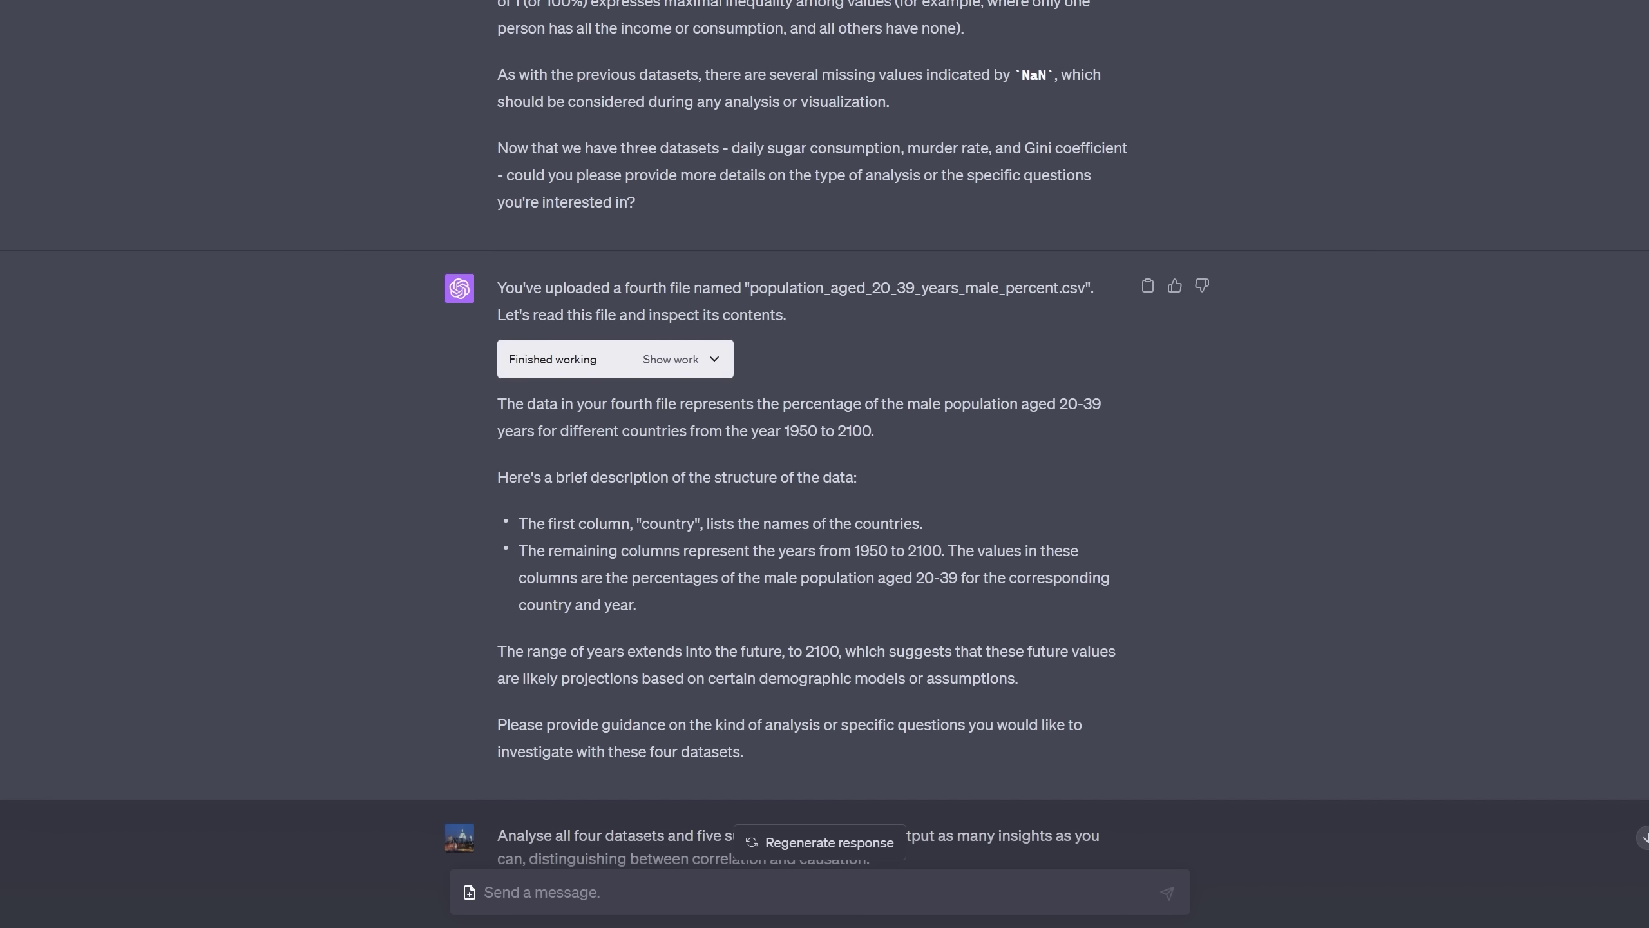
pyautogui.scroll(-4, 1362, 358)
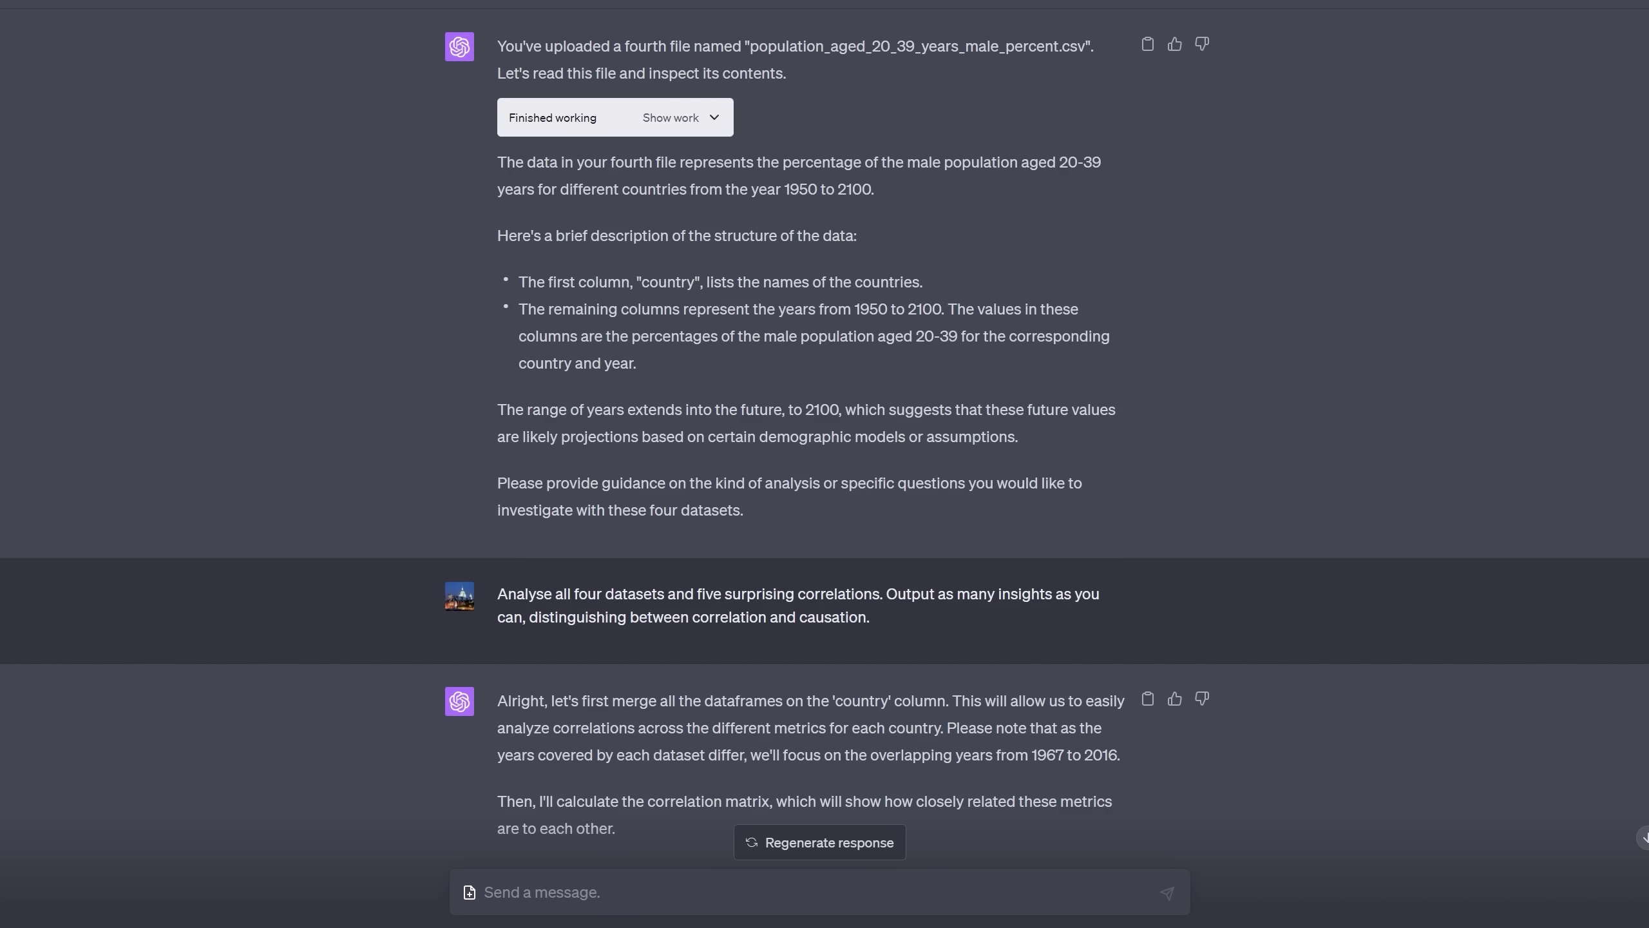
pyautogui.scroll(-10, 1362, 562)
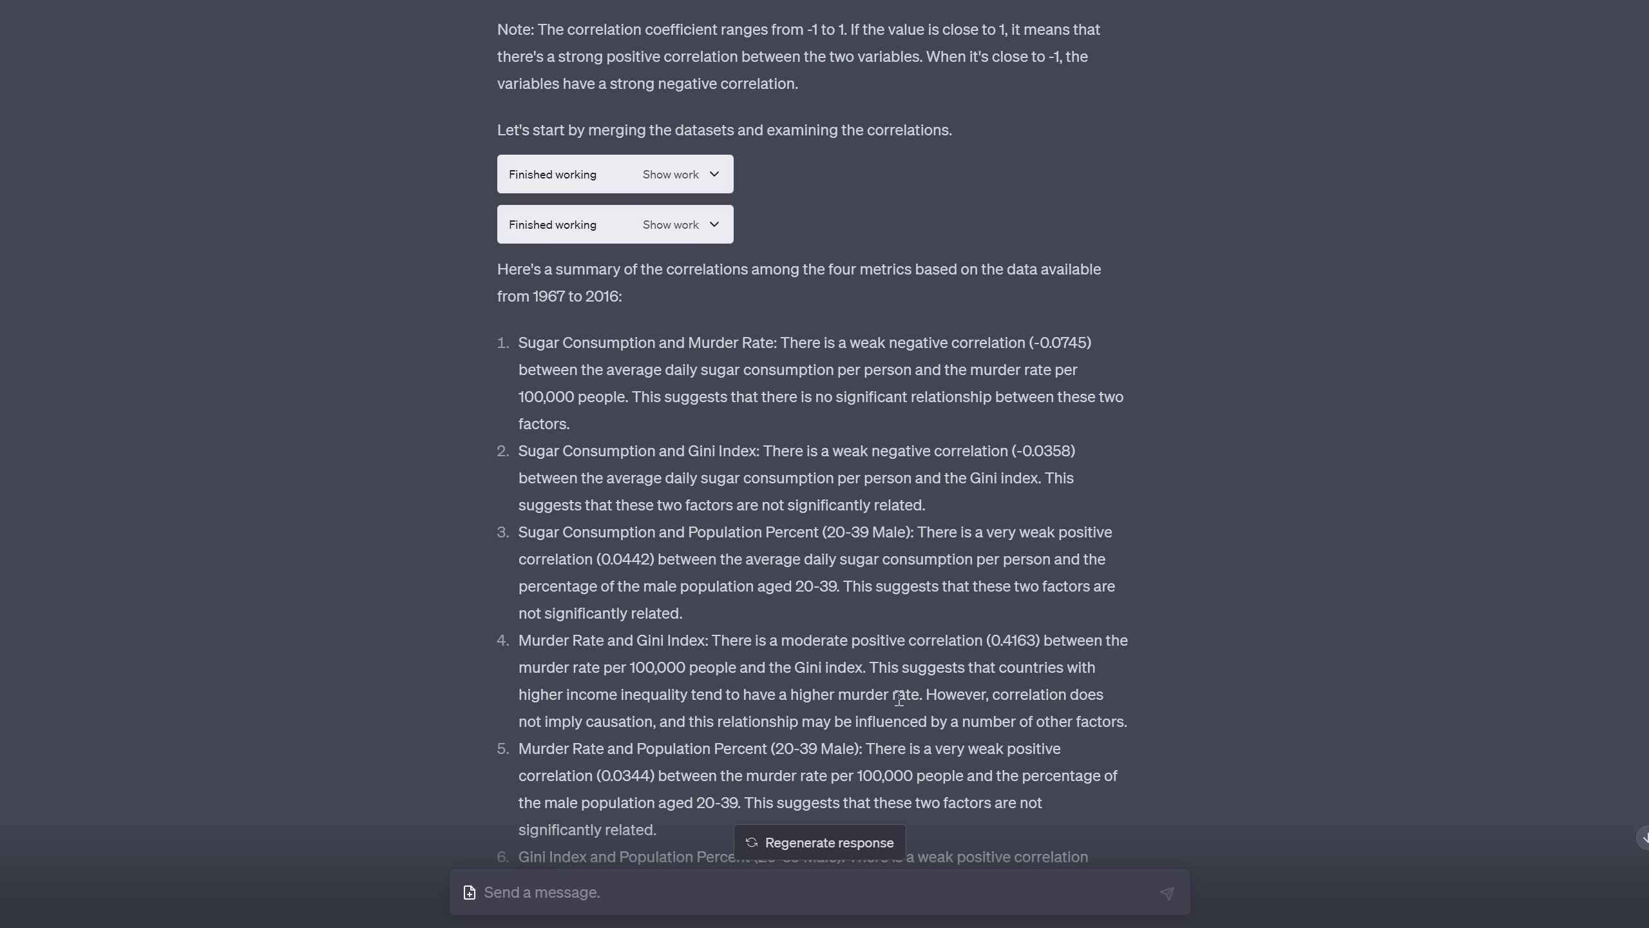
# - Scroll to the answer naming Gini Index and Murder Rate as the most plausibly causal pair
pyautogui.scroll(-10, 916, 695)
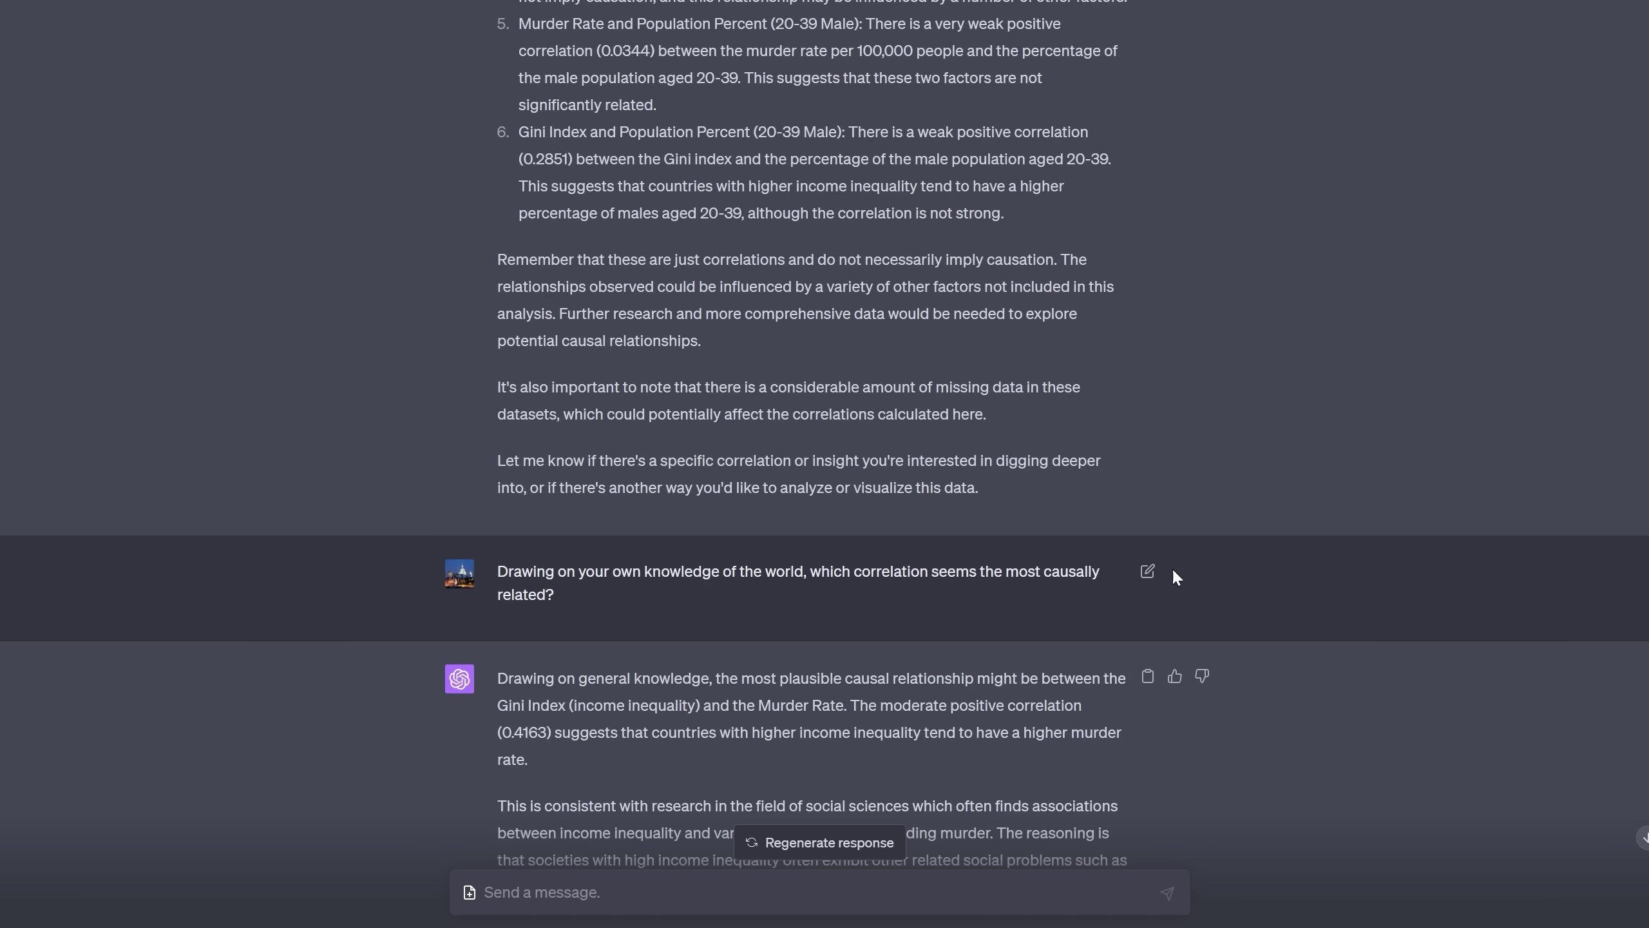
pyautogui.scroll(-7, 1178, 568)
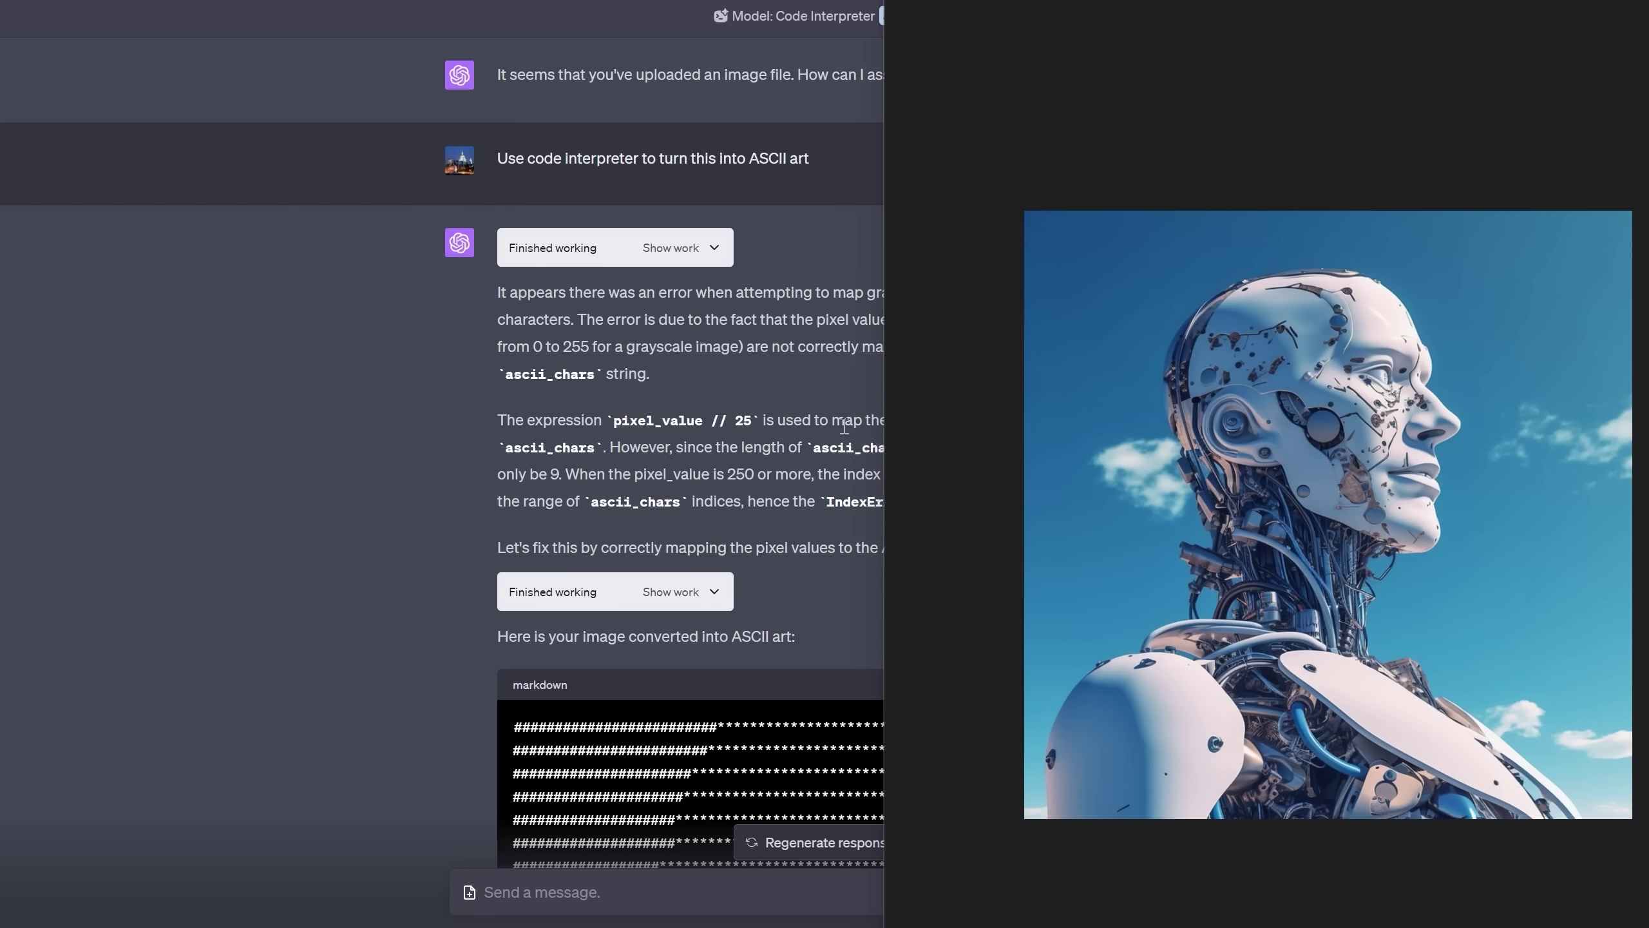
# - Scroll through the ASCII art code block rendered from the robot portrait
pyautogui.scroll(-10, 1399, 379)
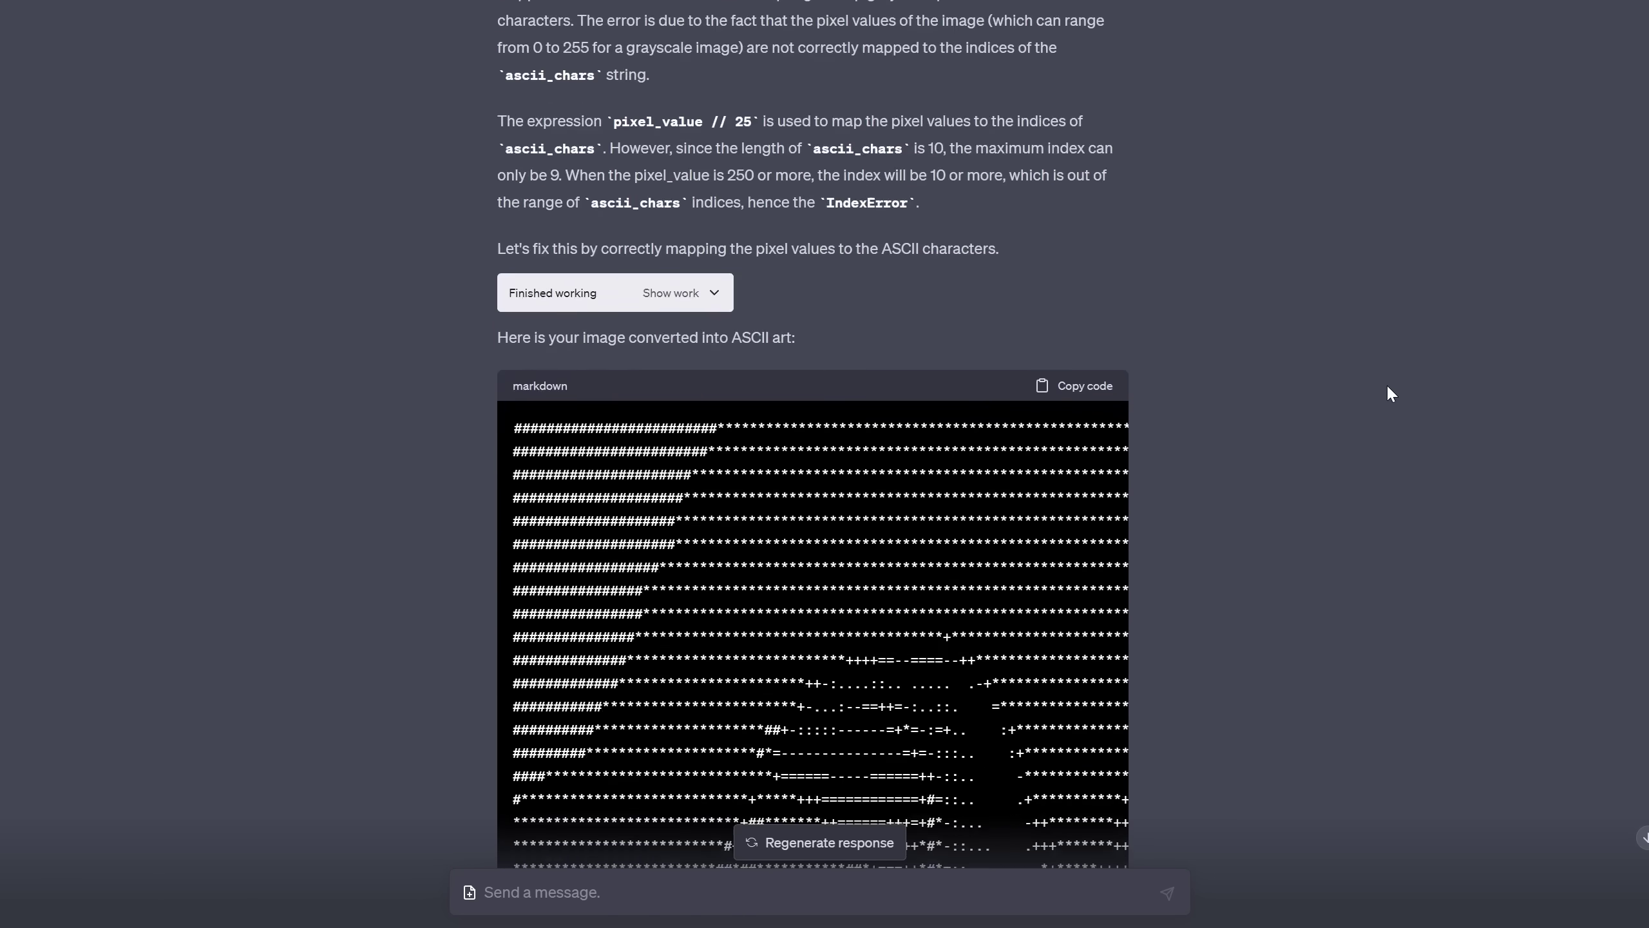
pyautogui.scroll(-2, 1347, 397)
pyautogui.scroll(5, 1345, 396)
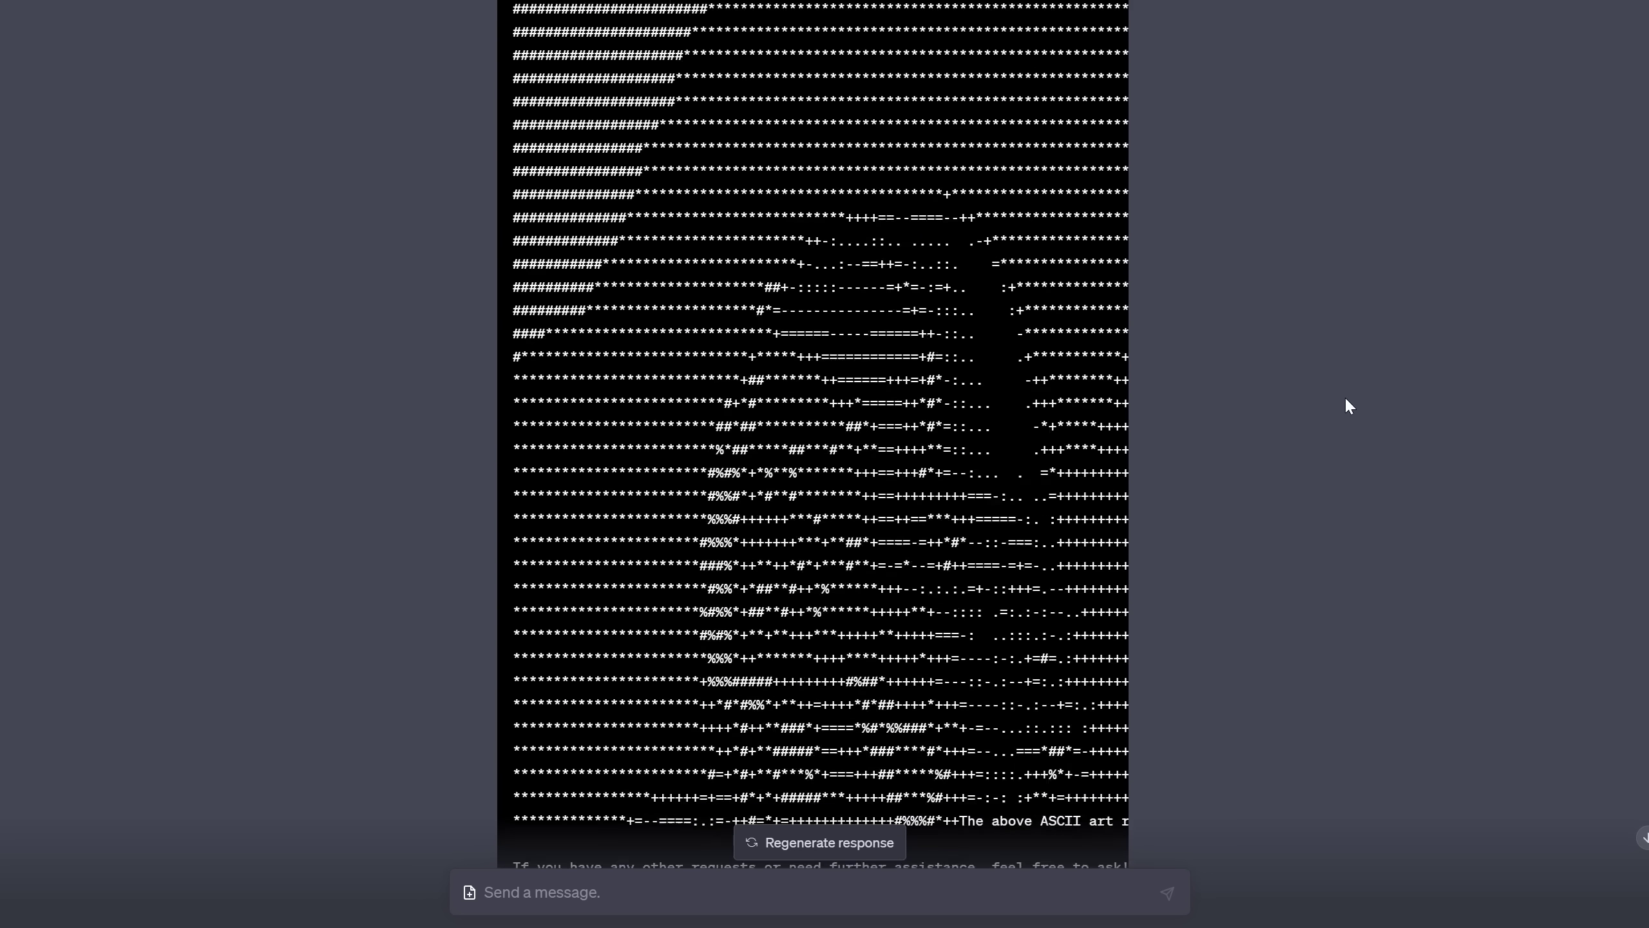
pyautogui.scroll(-3, 1345, 394)
pyautogui.scroll(-2, 1347, 400)
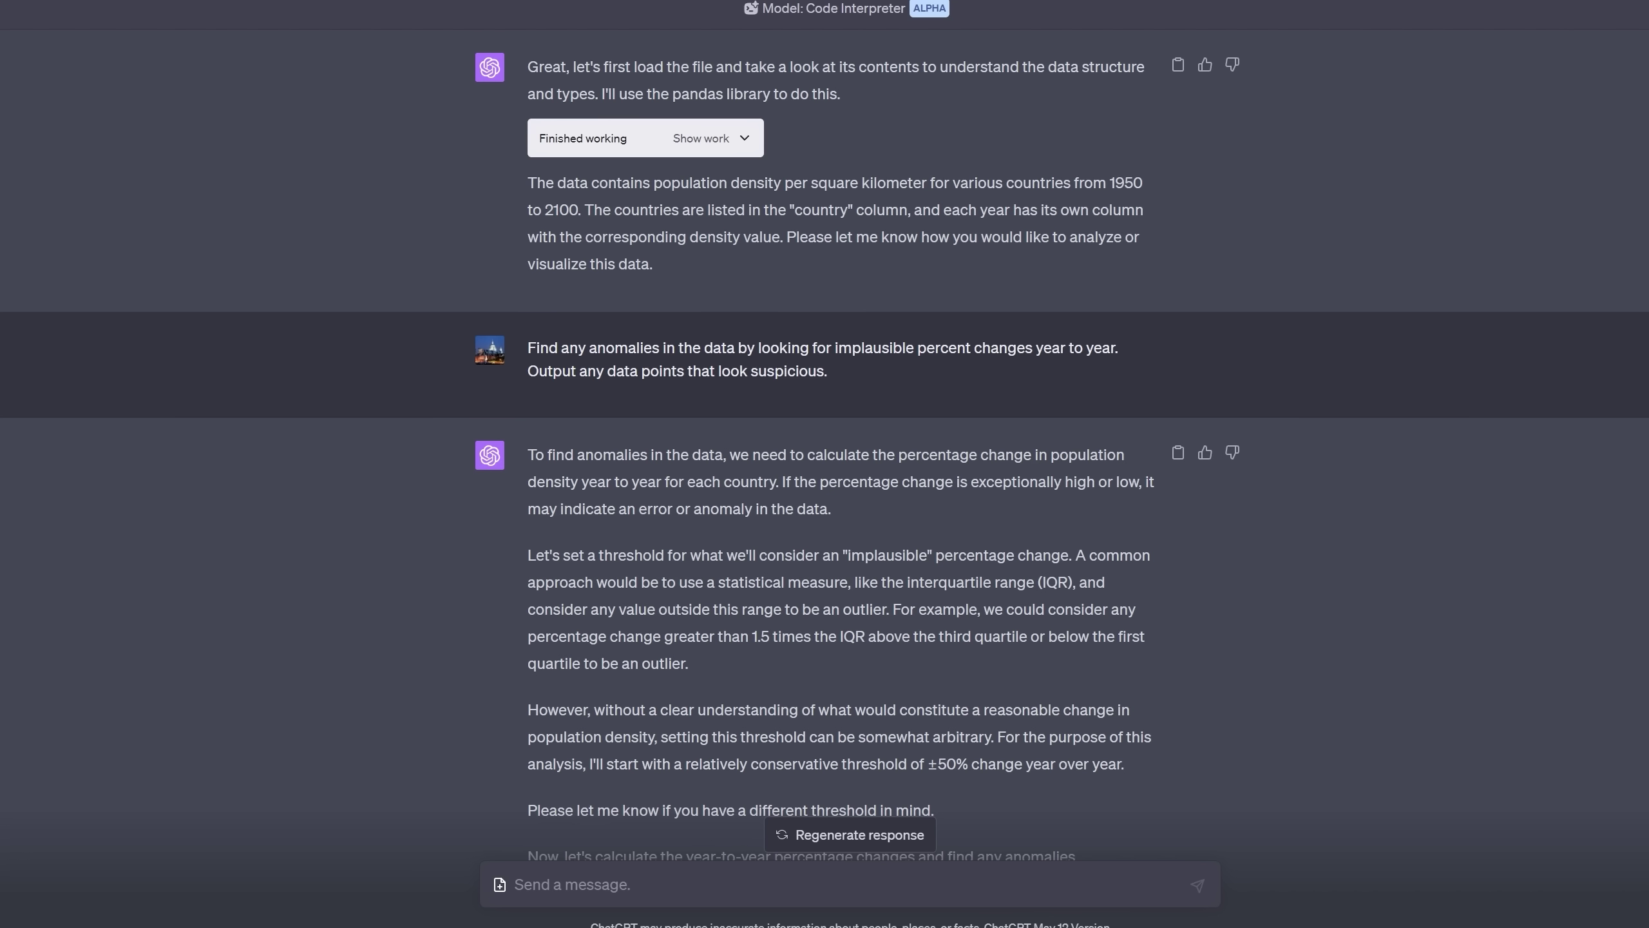
# - Scroll to the Isle of Man and Liechtenstein anomalies exceeding the ±50% threshold
pyautogui.scroll(-5, 1346, 343)
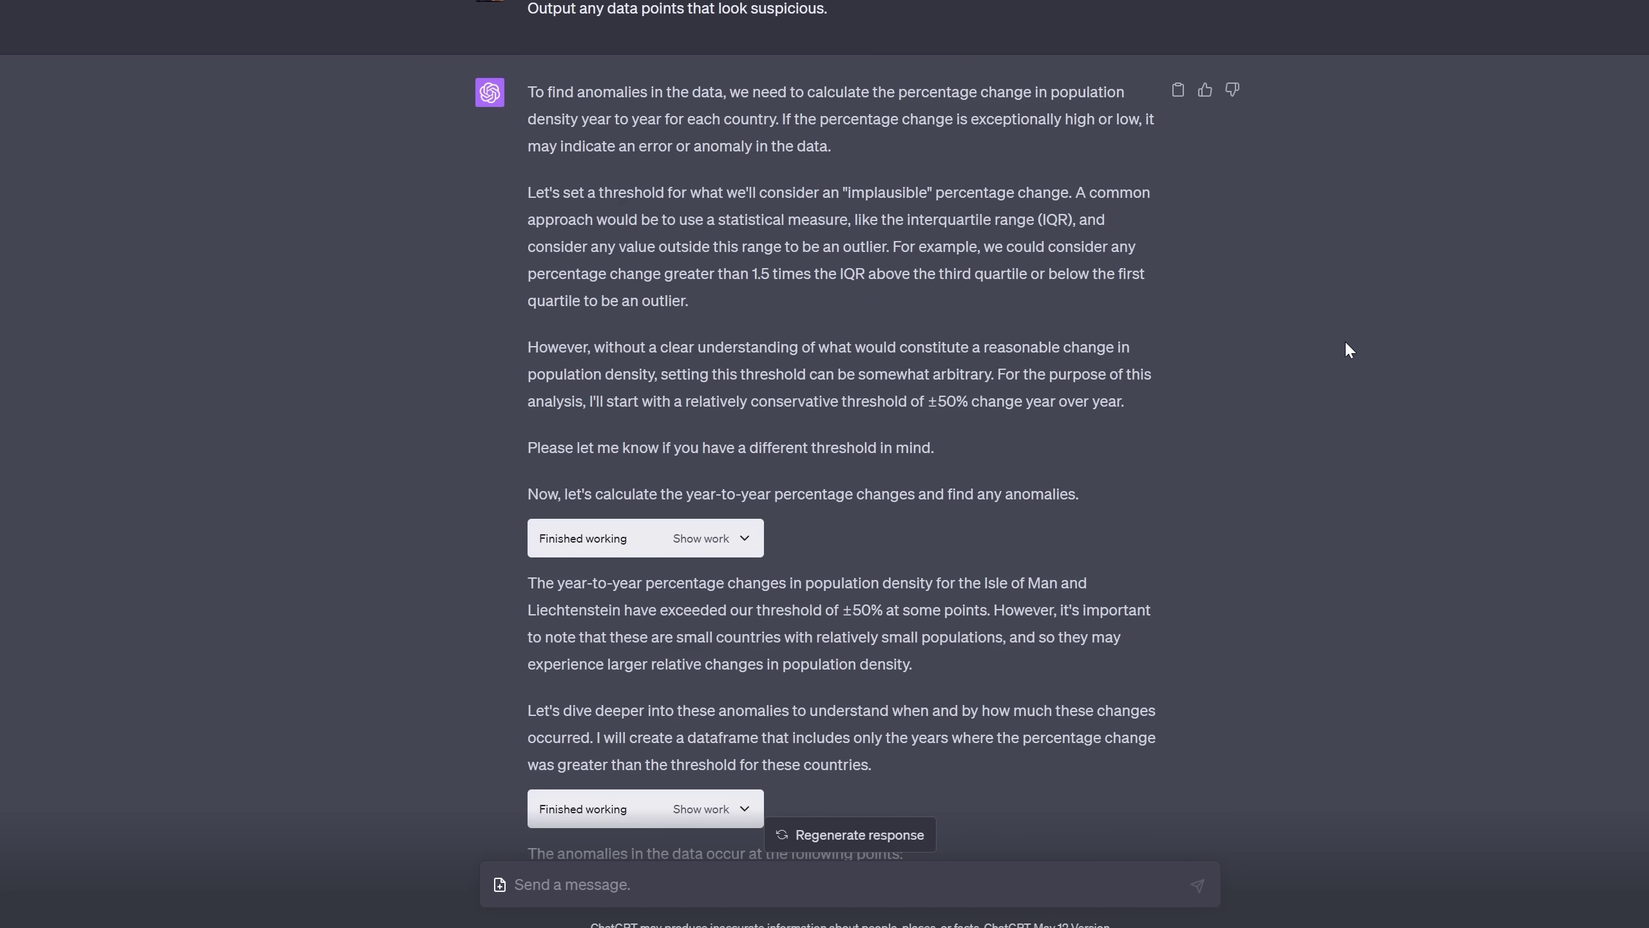
pyautogui.scroll(-6, 1346, 344)
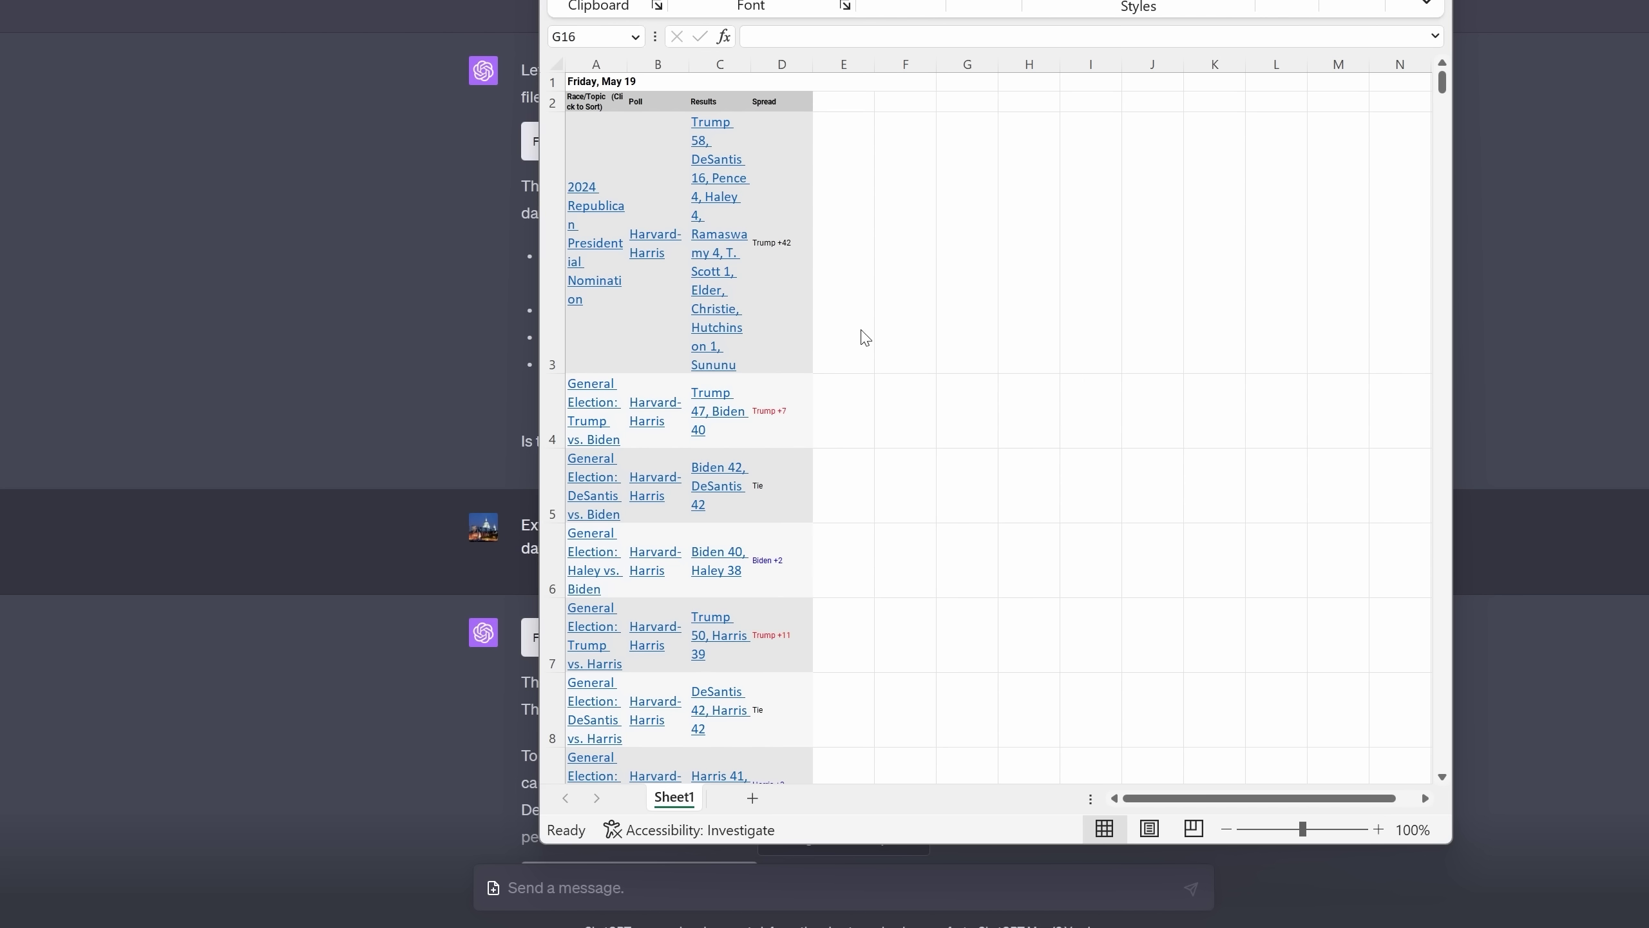
# - Scroll through the dated poll rows in Sheet1, then bring the ChatGPT window back to the front
pyautogui.scroll(-1, 881, 343)
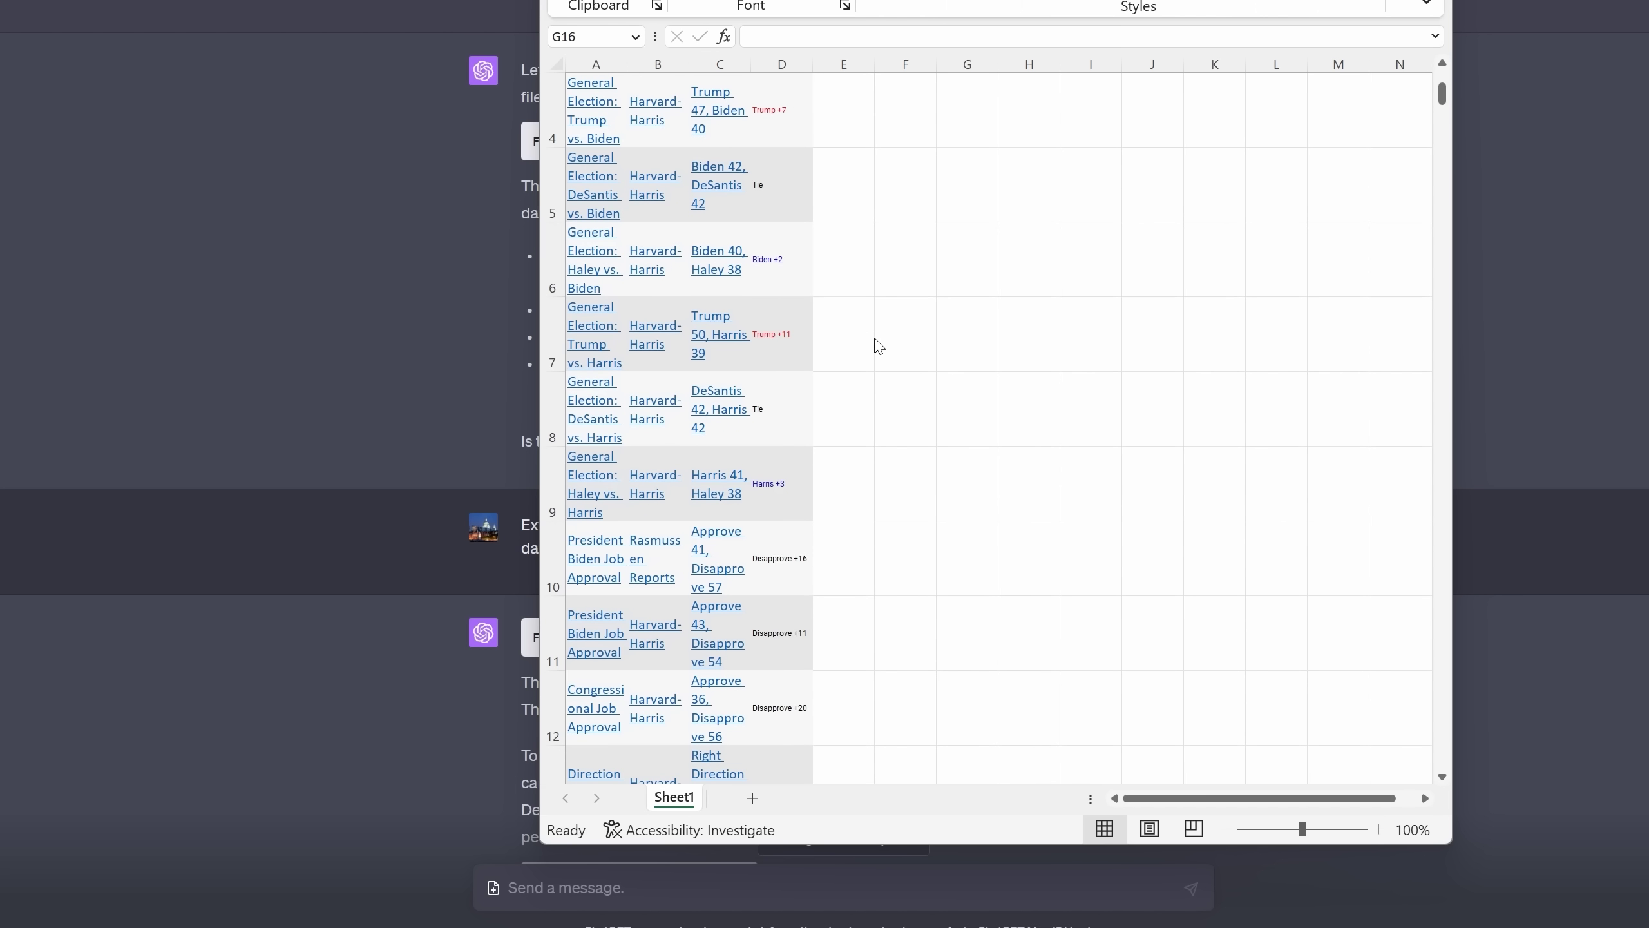
pyautogui.scroll(-1, 878, 344)
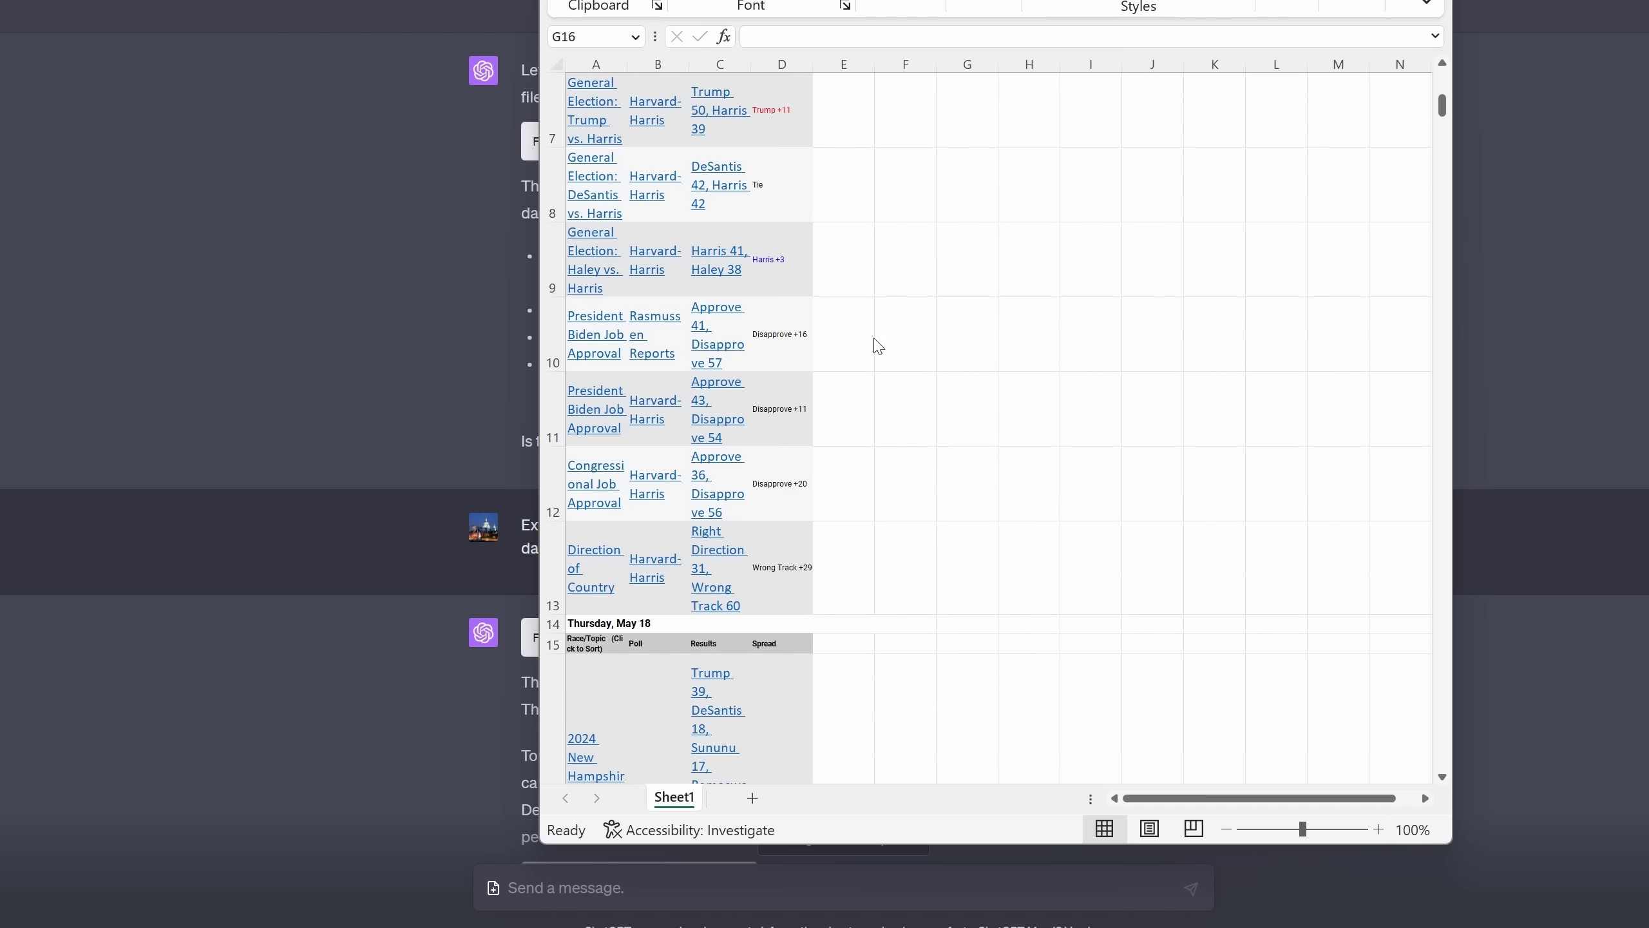
pyautogui.scroll(-3, 878, 345)
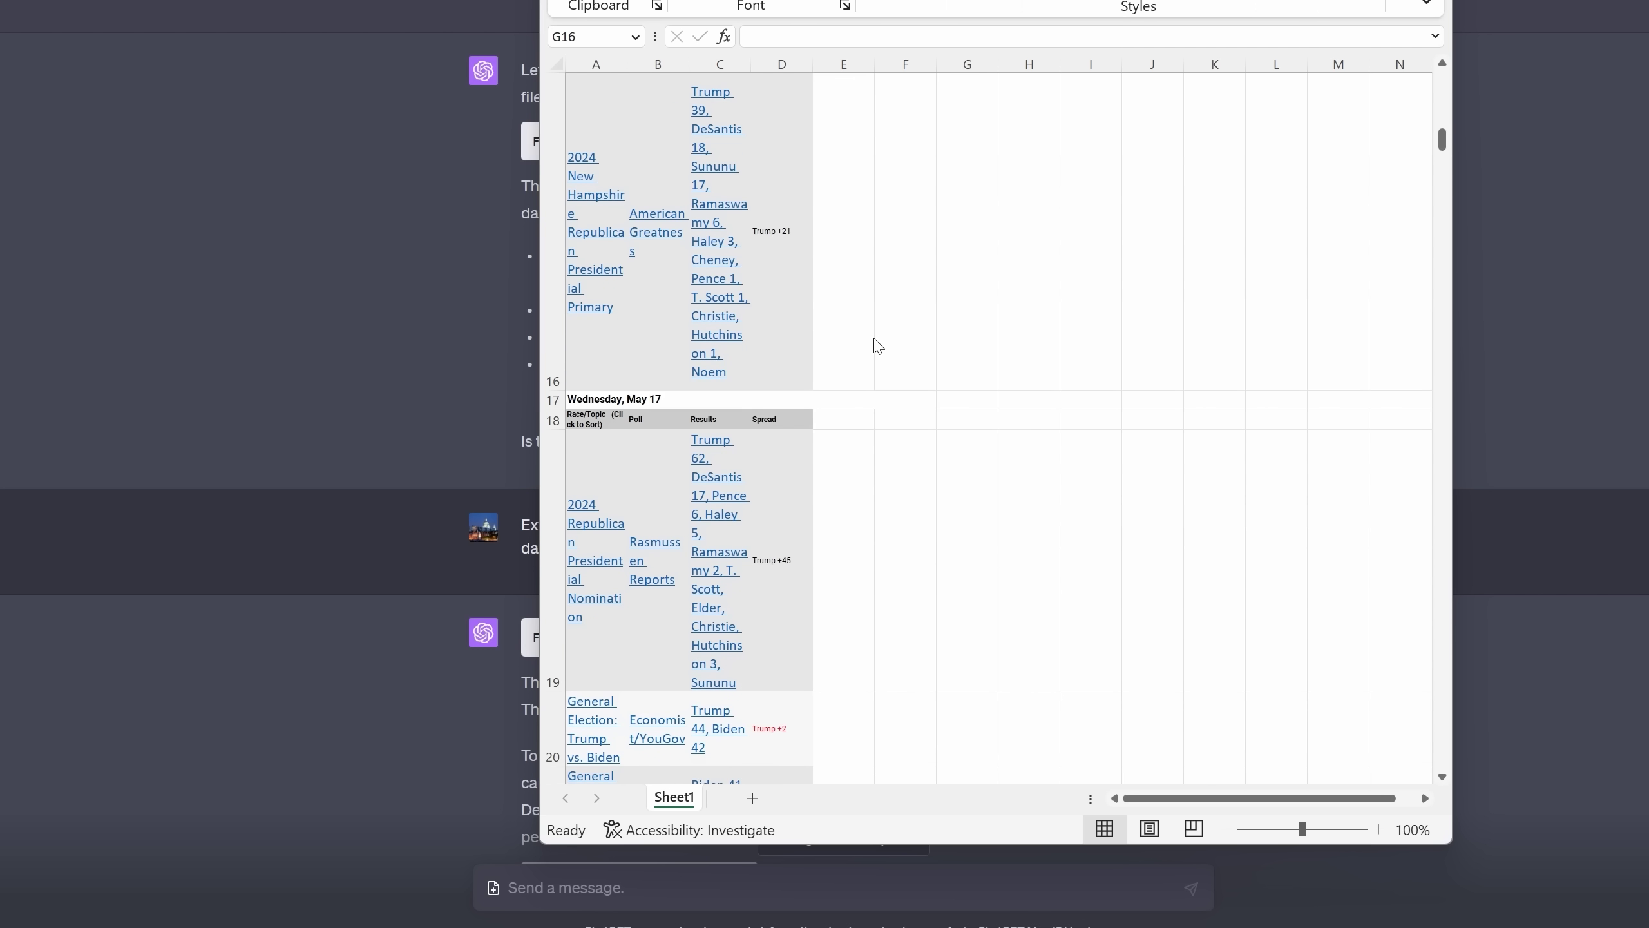
pyautogui.click(1607, 440)
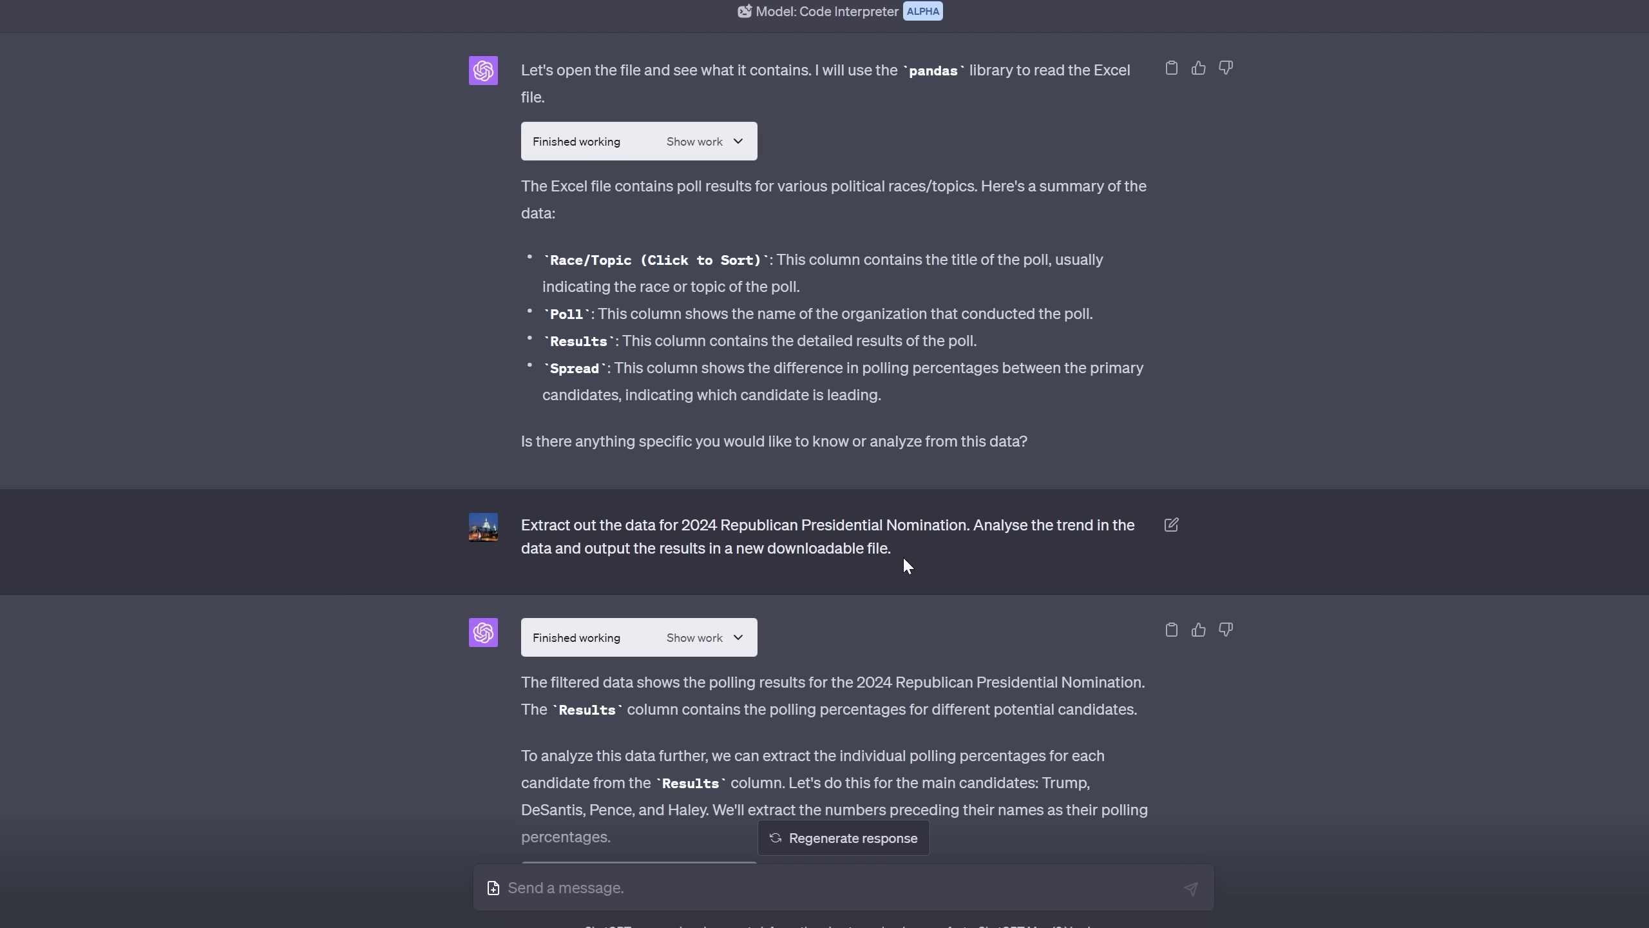
# - Scroll to the Filtered_Polls_with_Trends.xlsx link and the Trump vs. Biden and DeSantis vs. Biden trend notes
pyautogui.scroll(-10, 902, 556)
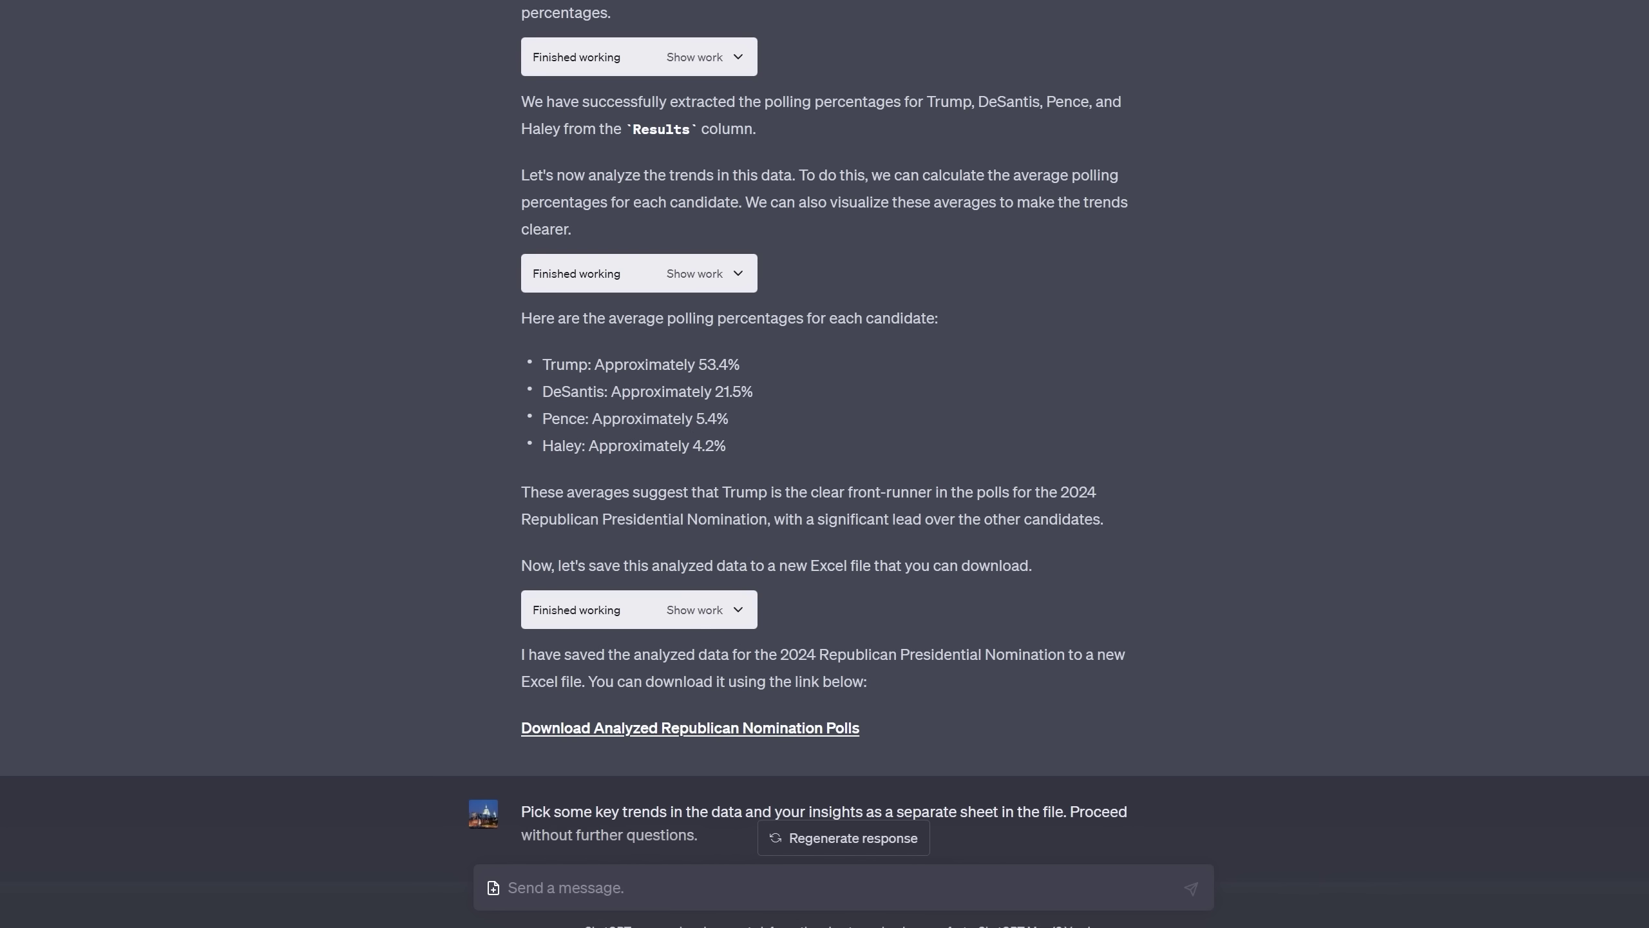
pyautogui.scroll(-15, 824, 390)
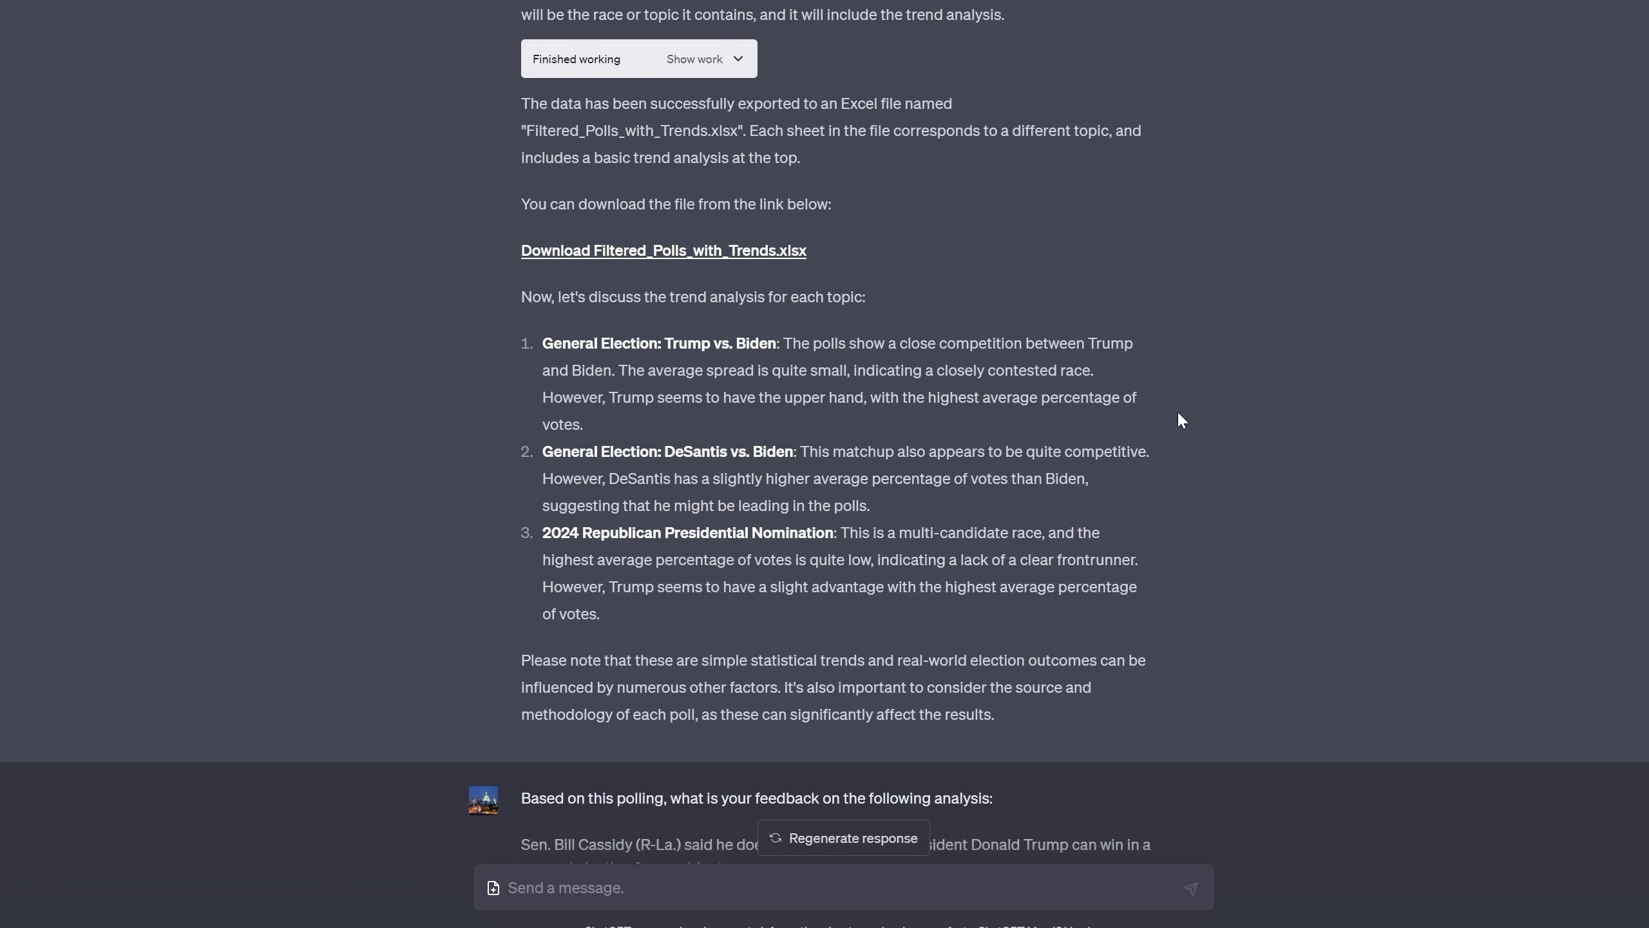
# - Scroll through the senator's quoted election claim and the assistant's feedback against the polls
pyautogui.scroll(-10, 1231, 673)
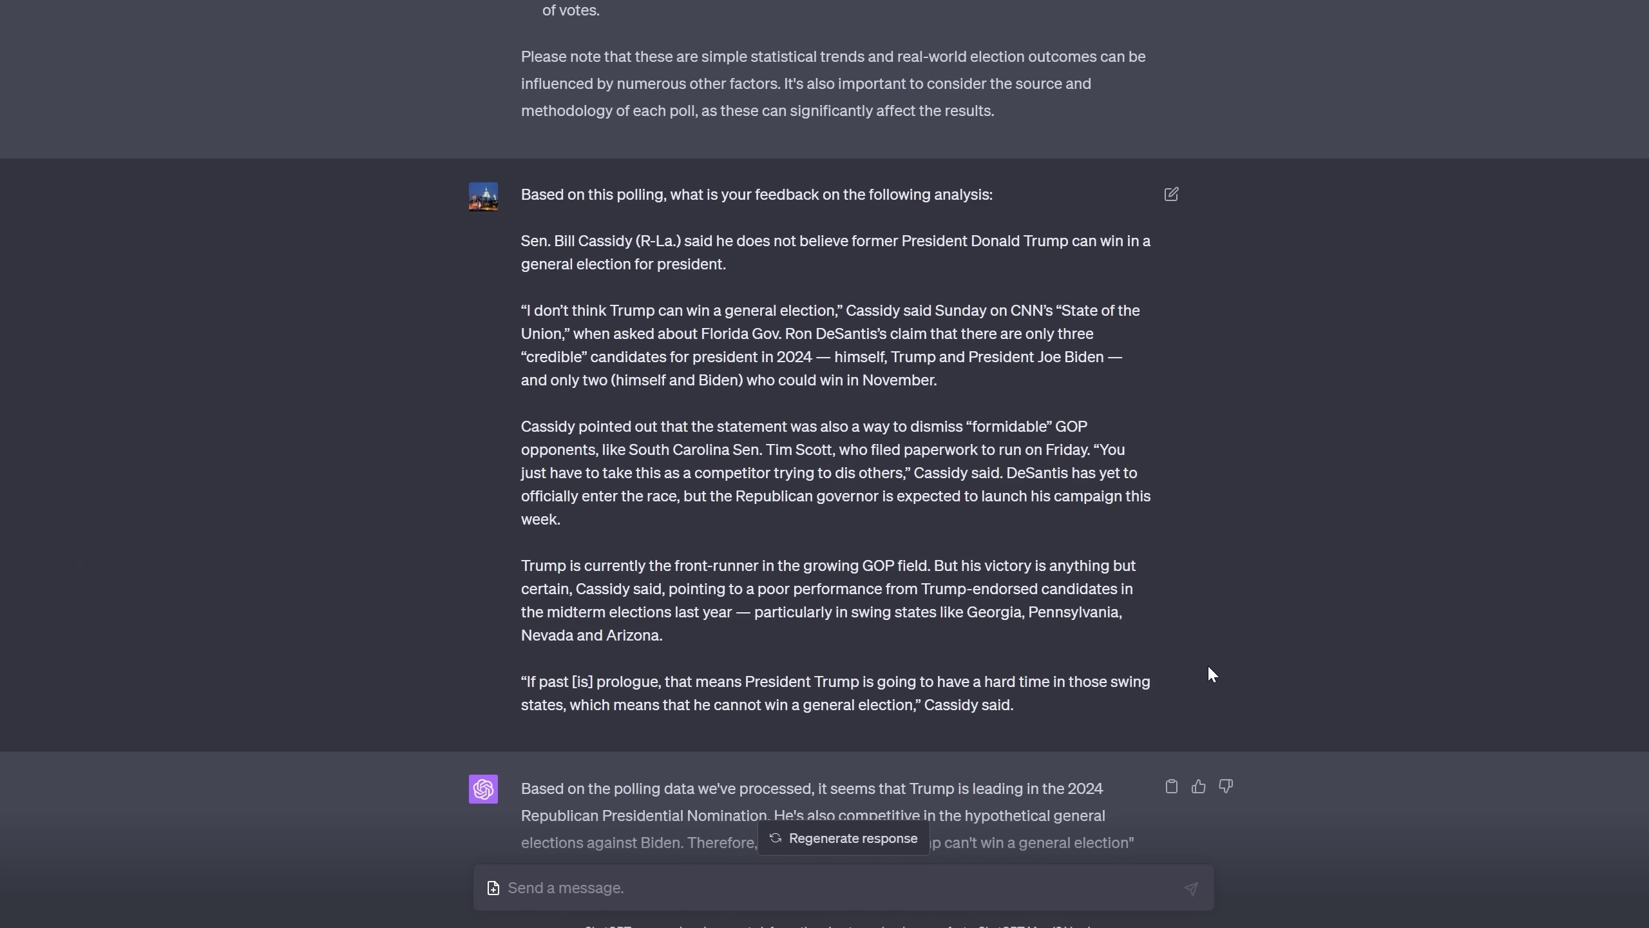
pyautogui.scroll(-6, 1210, 673)
pyautogui.scroll(-2, 1210, 664)
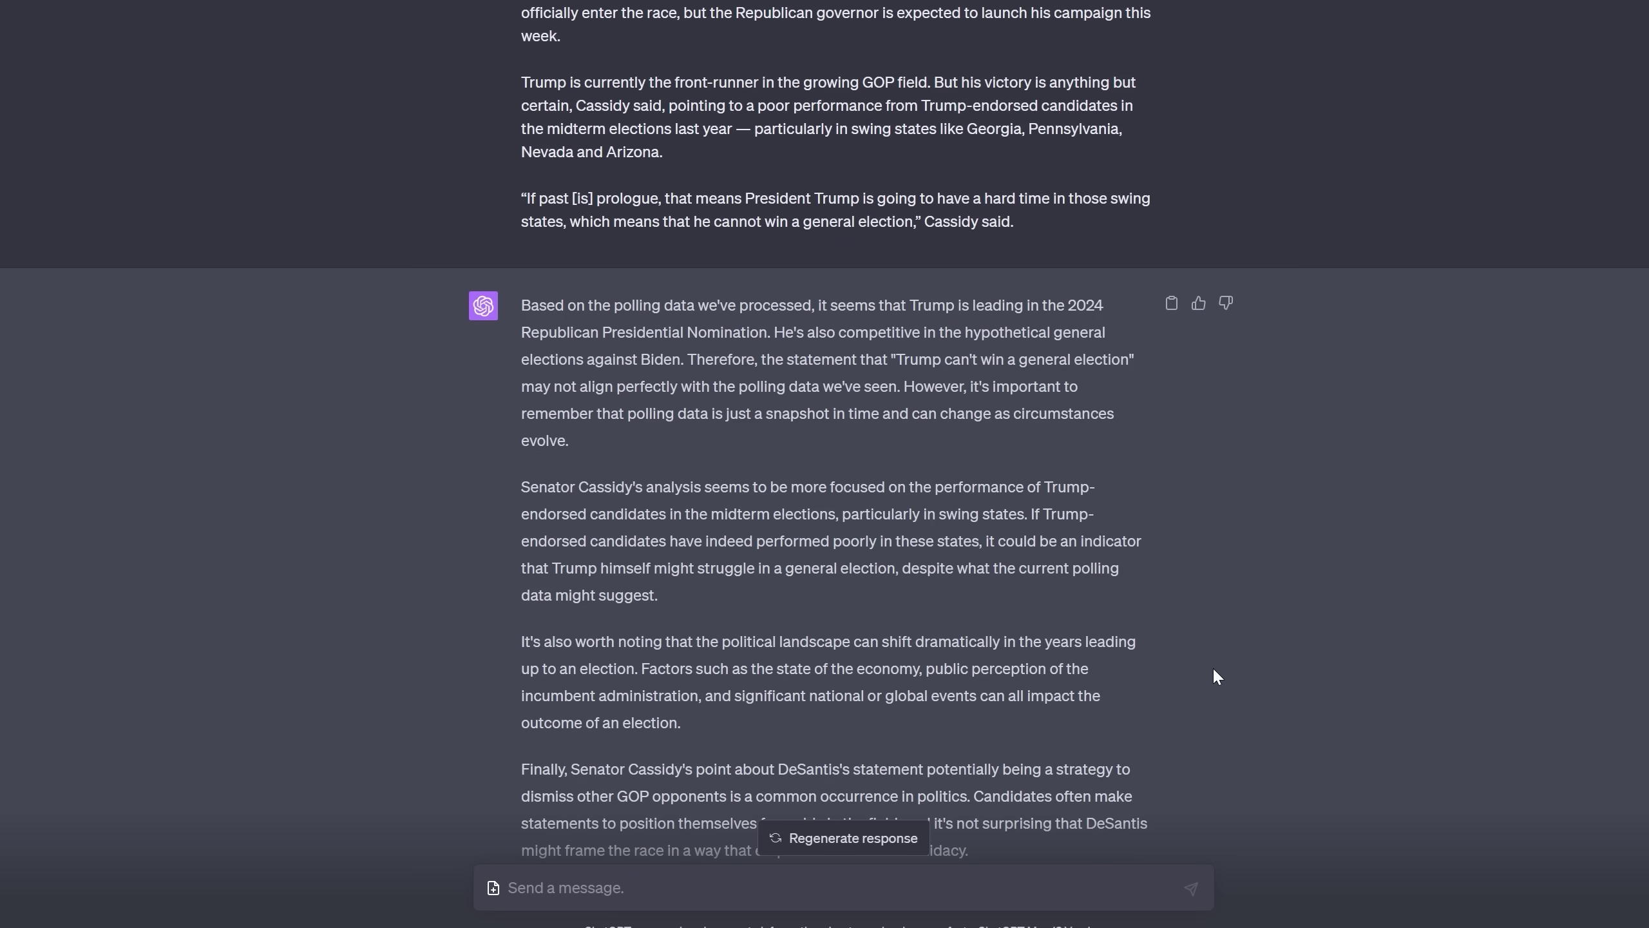
pyautogui.scroll(-2, 1217, 676)
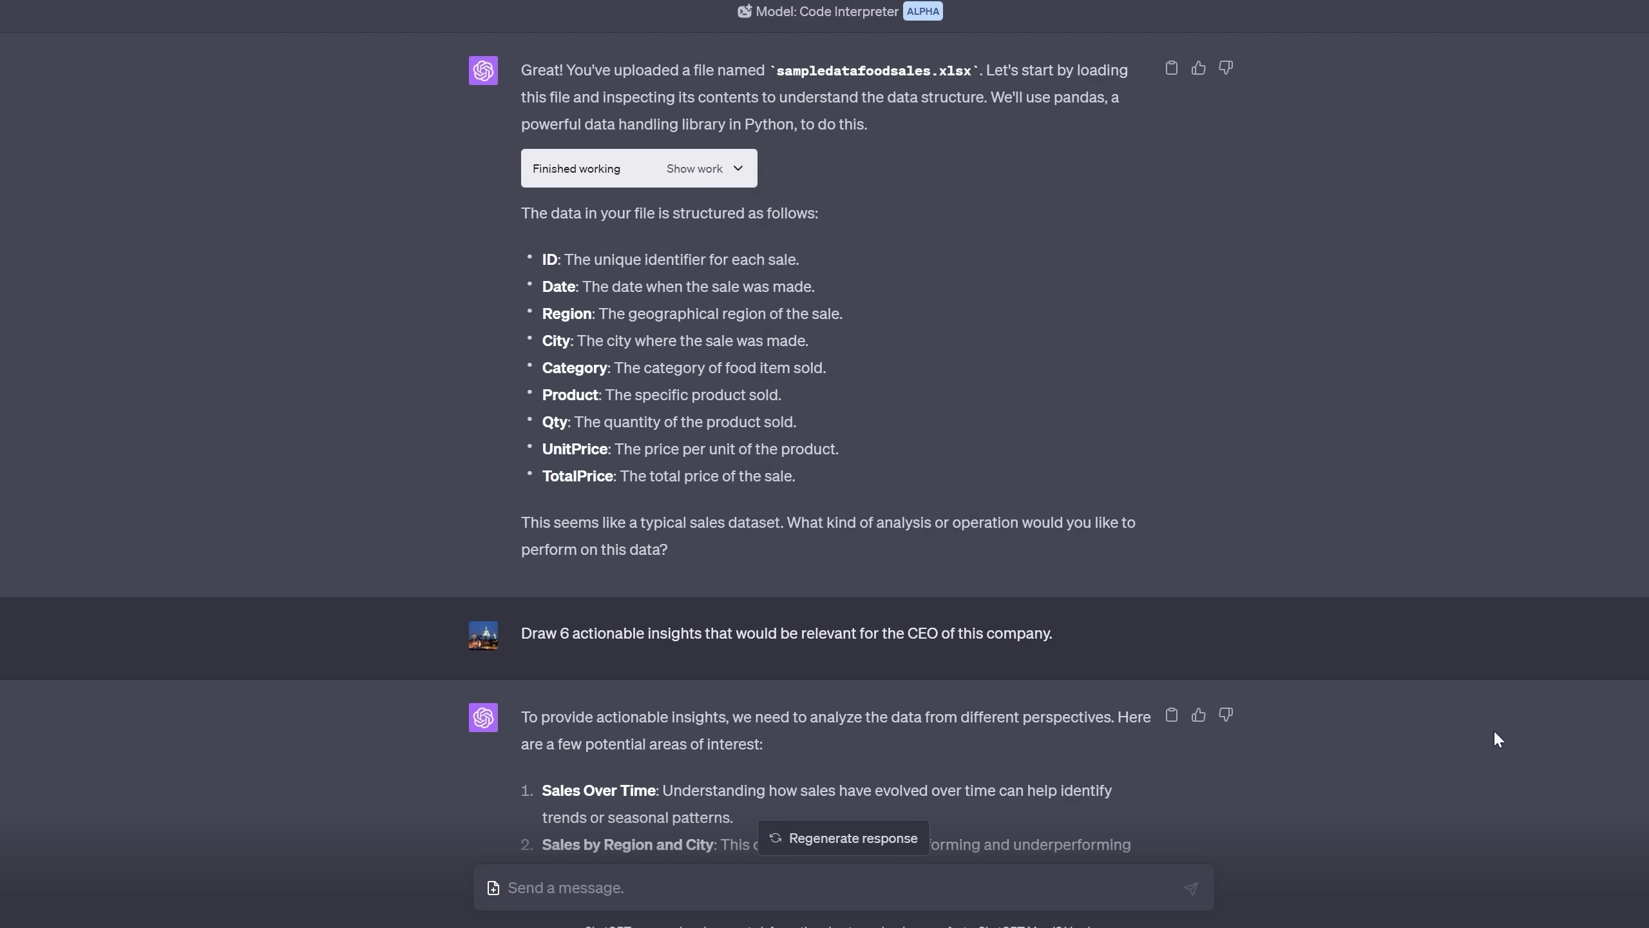
# - Scroll down to the chart grid under 'Finished working', starting with Sales Over Time and Sales by Region
pyautogui.scroll(-5, 1251, 363)
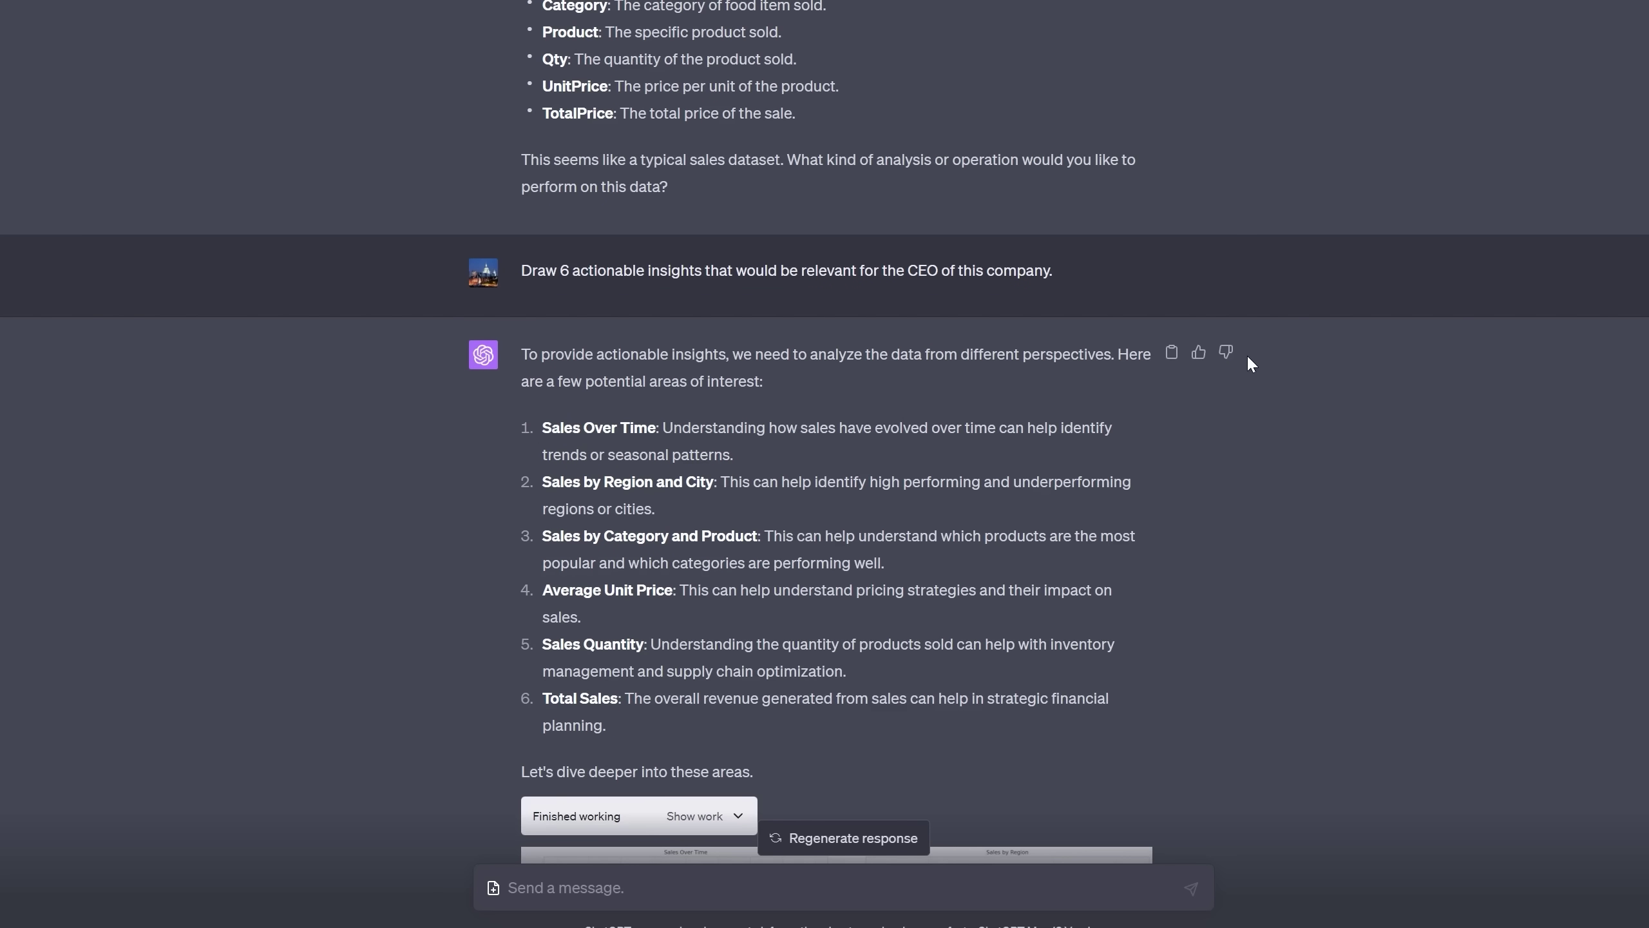
pyautogui.scroll(-10, 1247, 353)
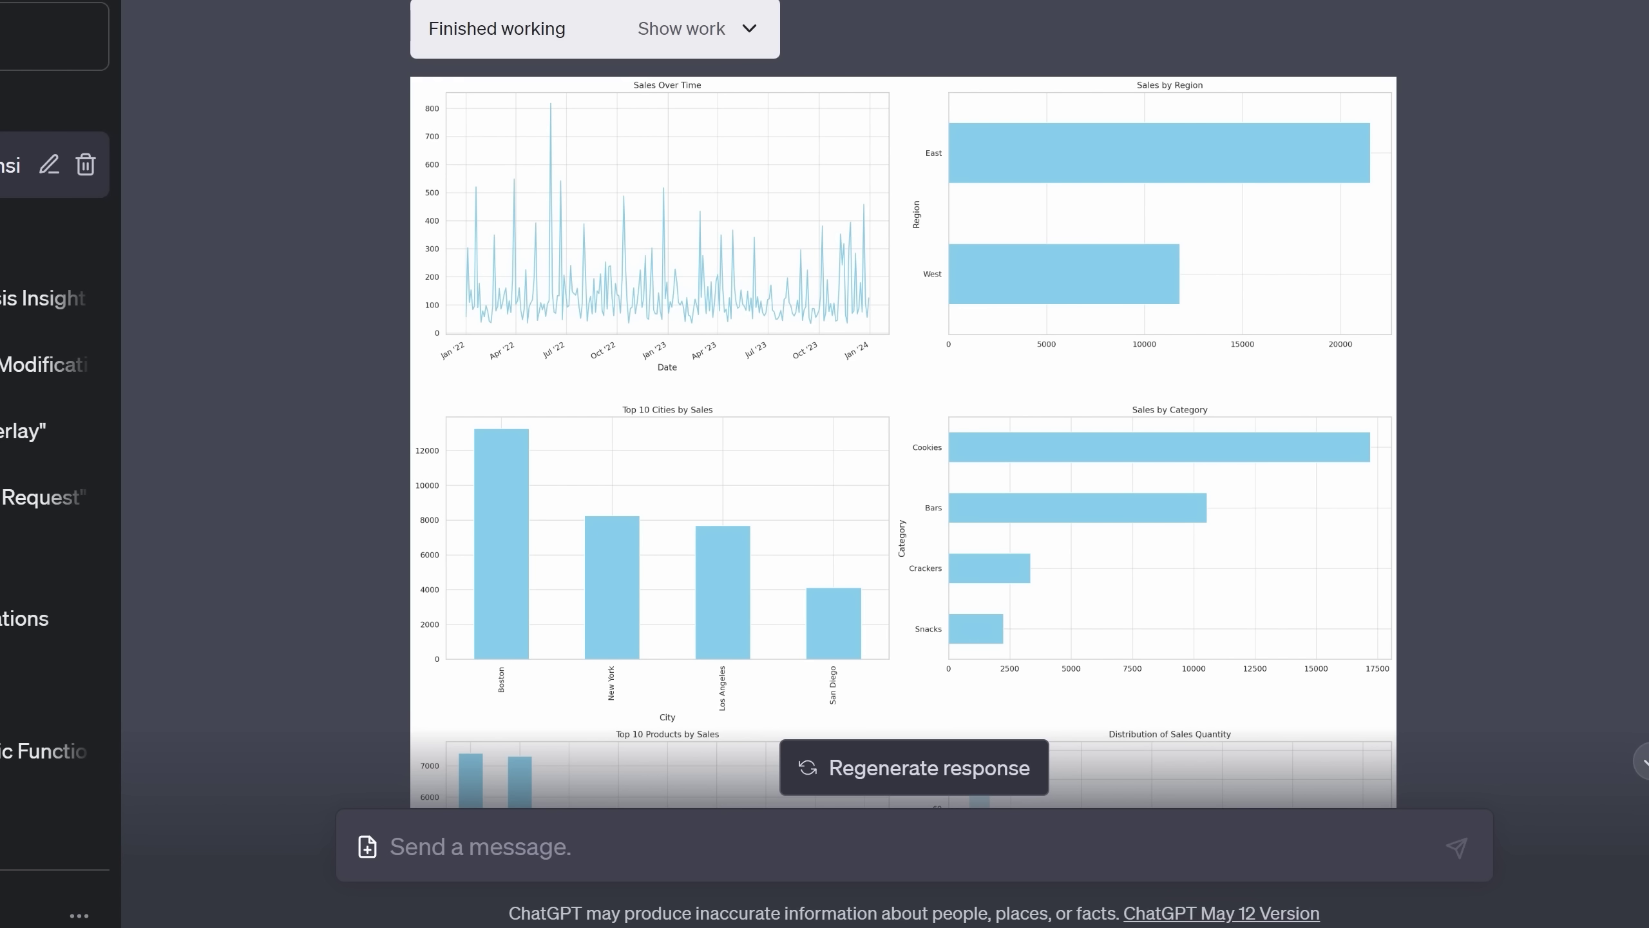
# - Scroll past the charts and six insights to the 'Using your own knowledge of the world…' reply
pyautogui.scroll(-5, 903, 405)
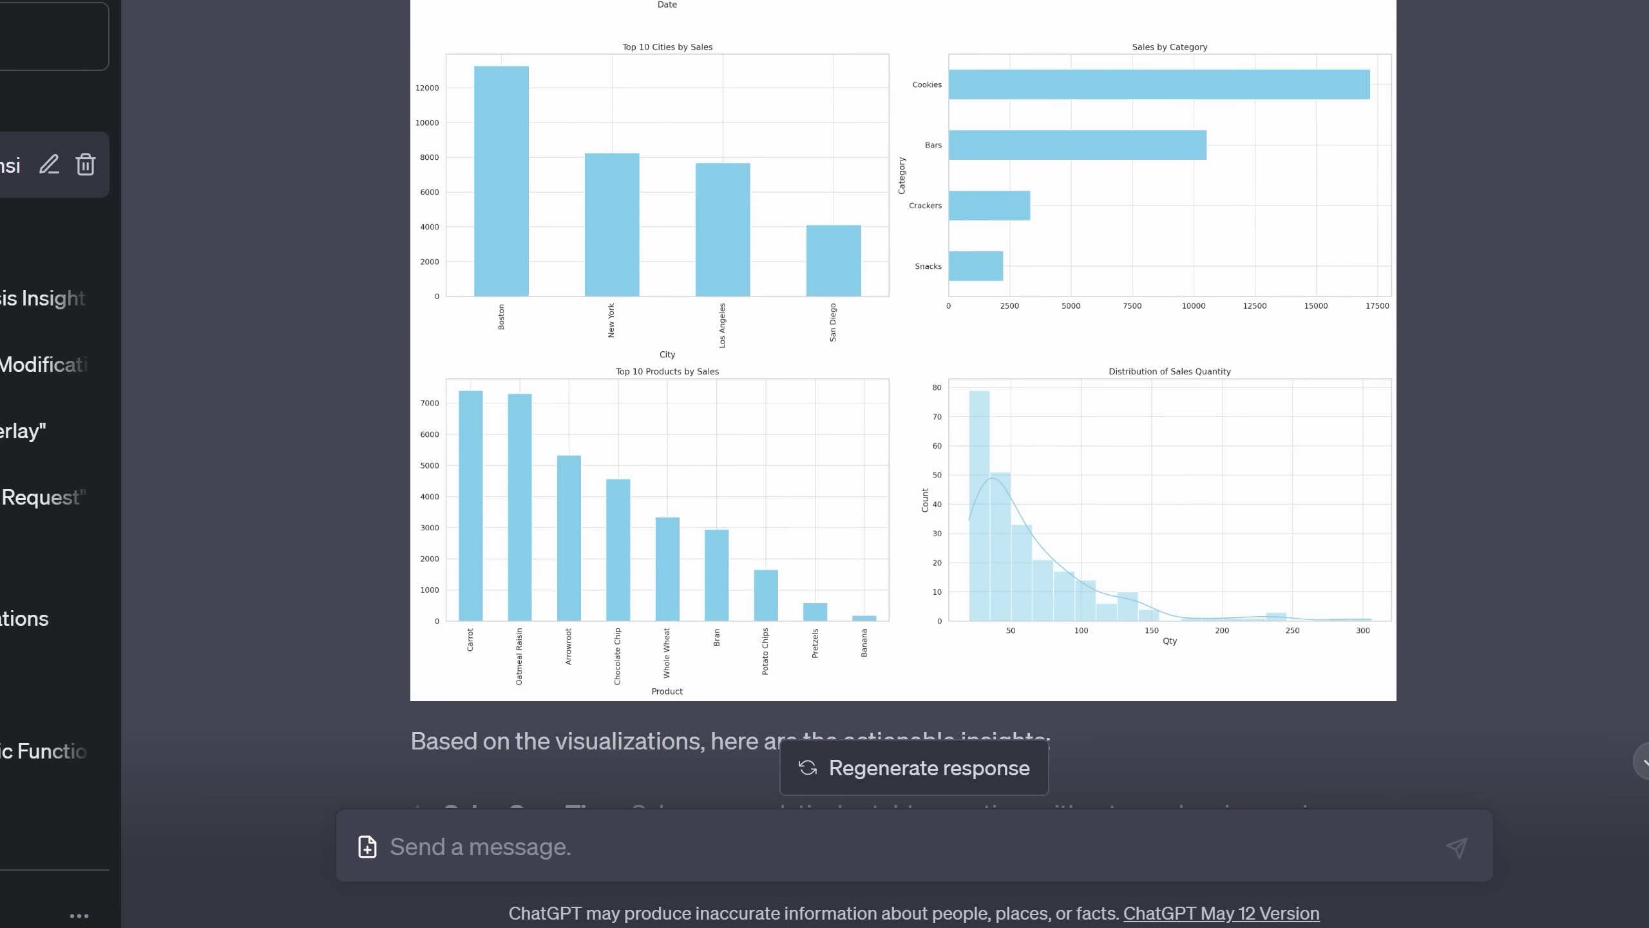
pyautogui.scroll(-7, 903, 405)
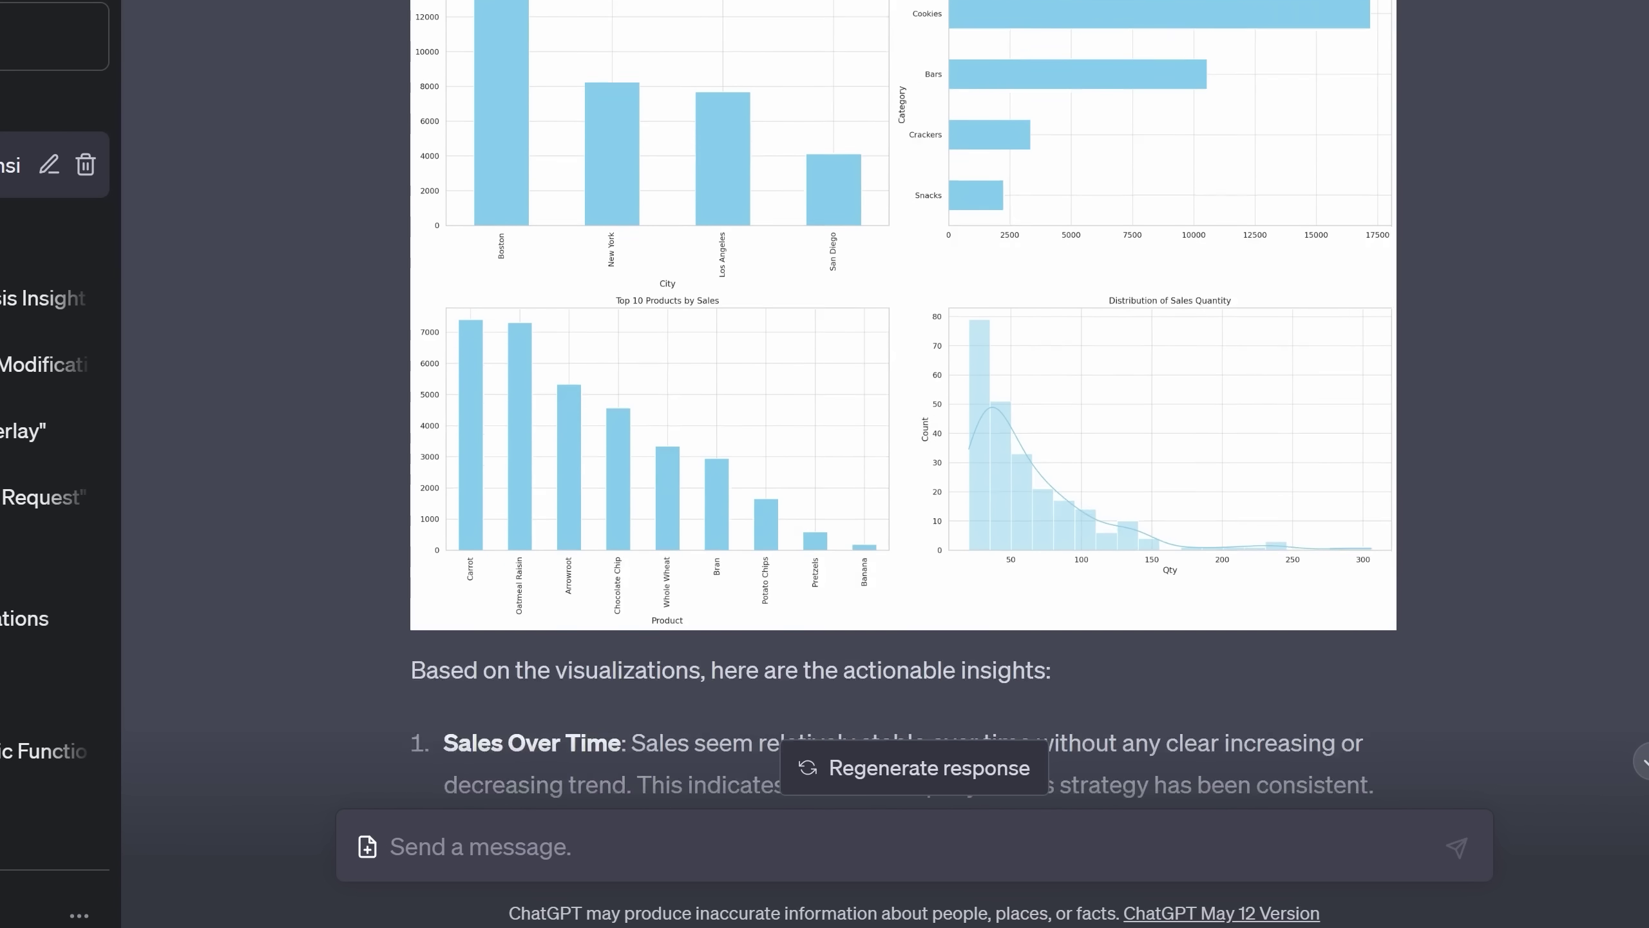
pyautogui.scroll(-2, 903, 404)
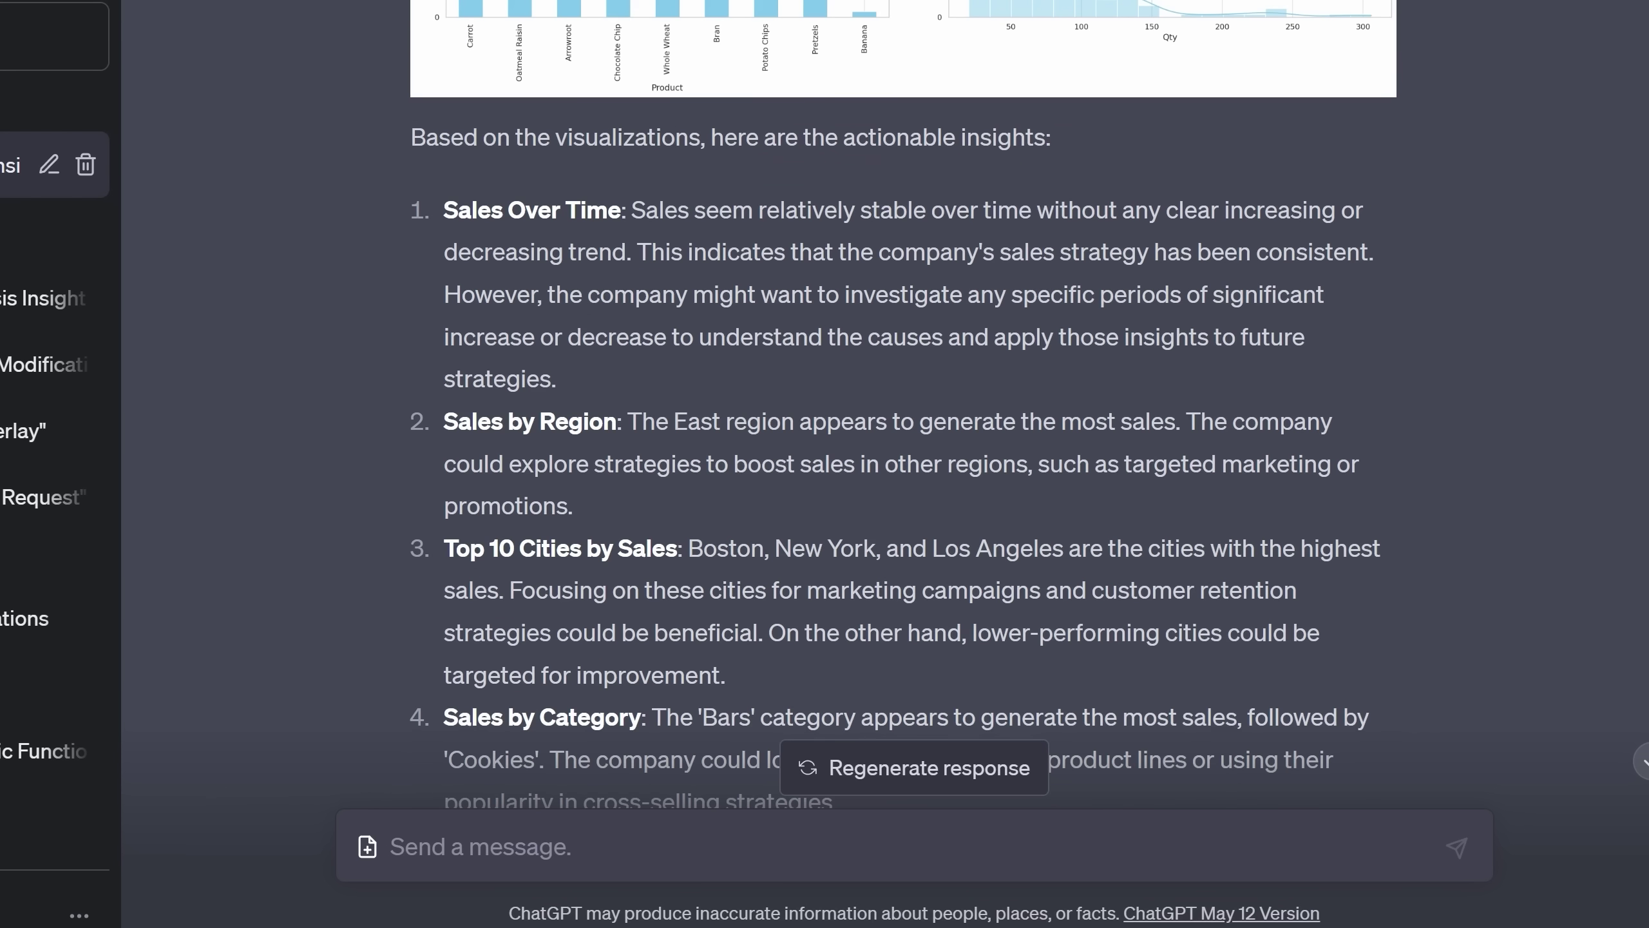
pyautogui.scroll(-8, 903, 404)
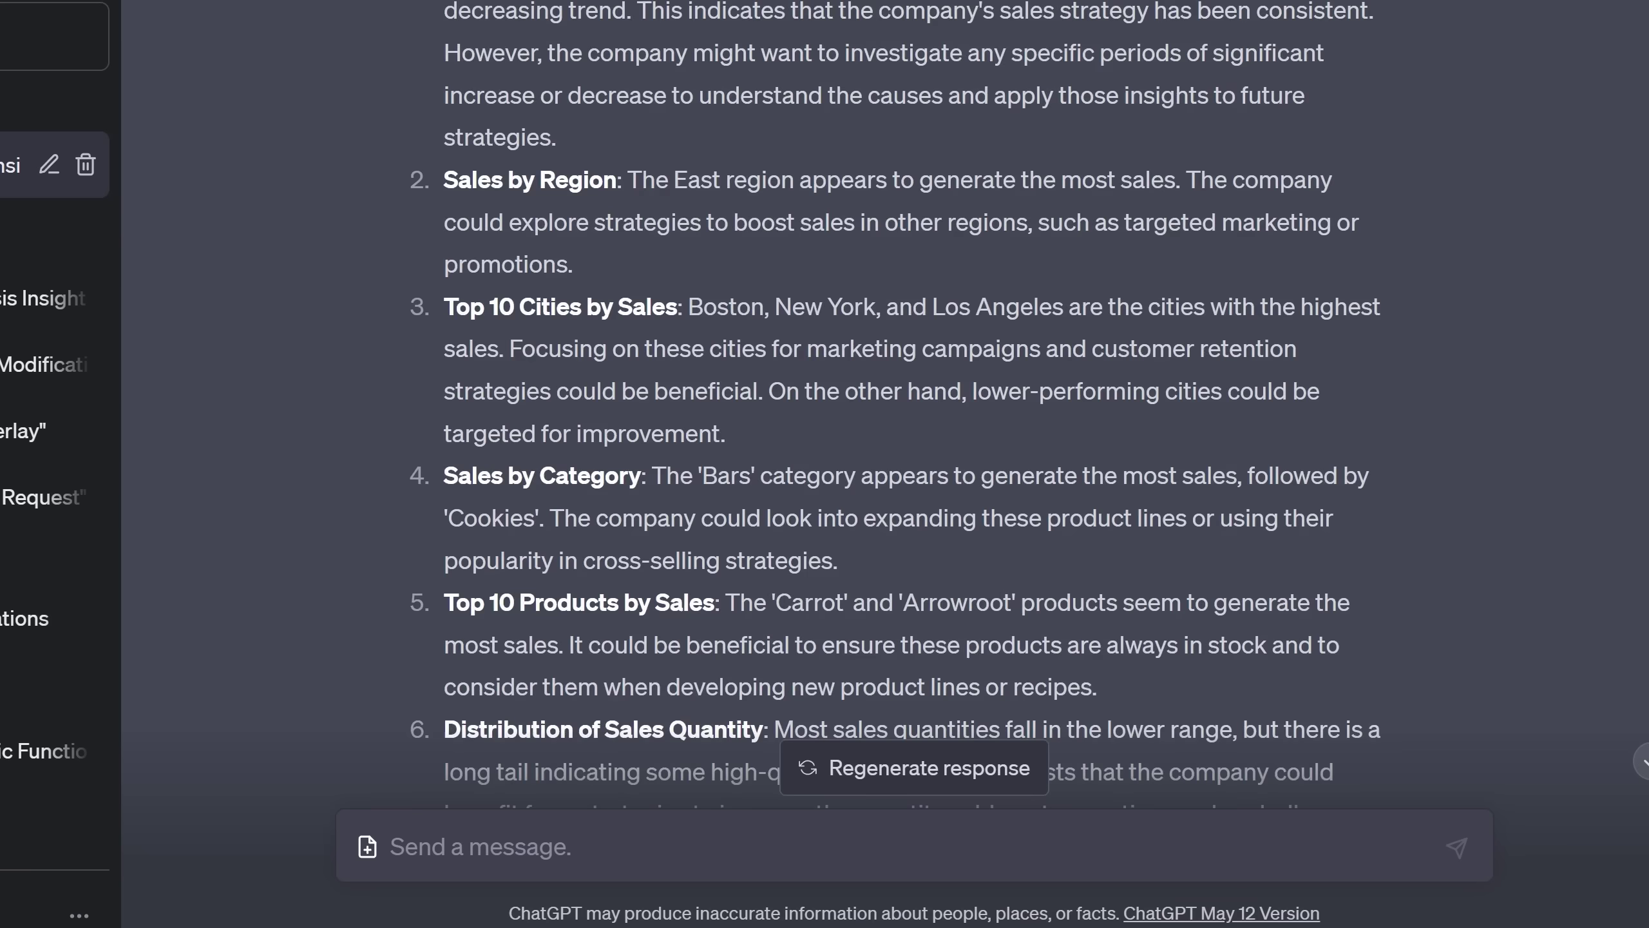
pyautogui.scroll(-1, 904, 405)
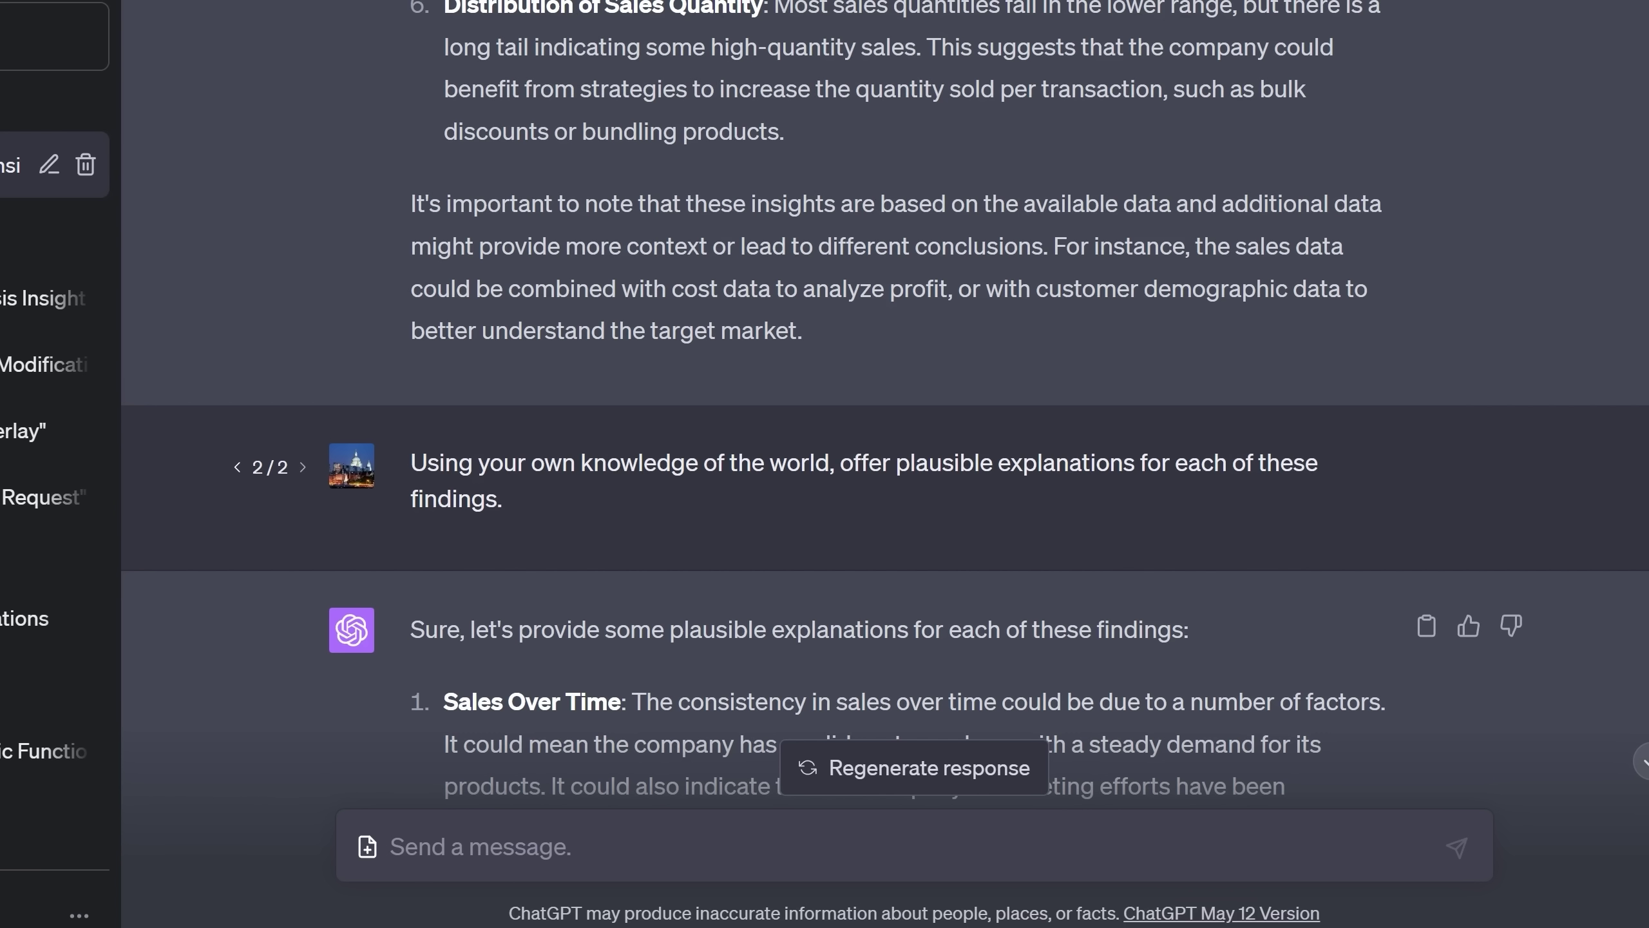
# - Scroll through the explanations reply to the 'Suggest 6 other company datasets' prompt
pyautogui.scroll(-6, 885, 404)
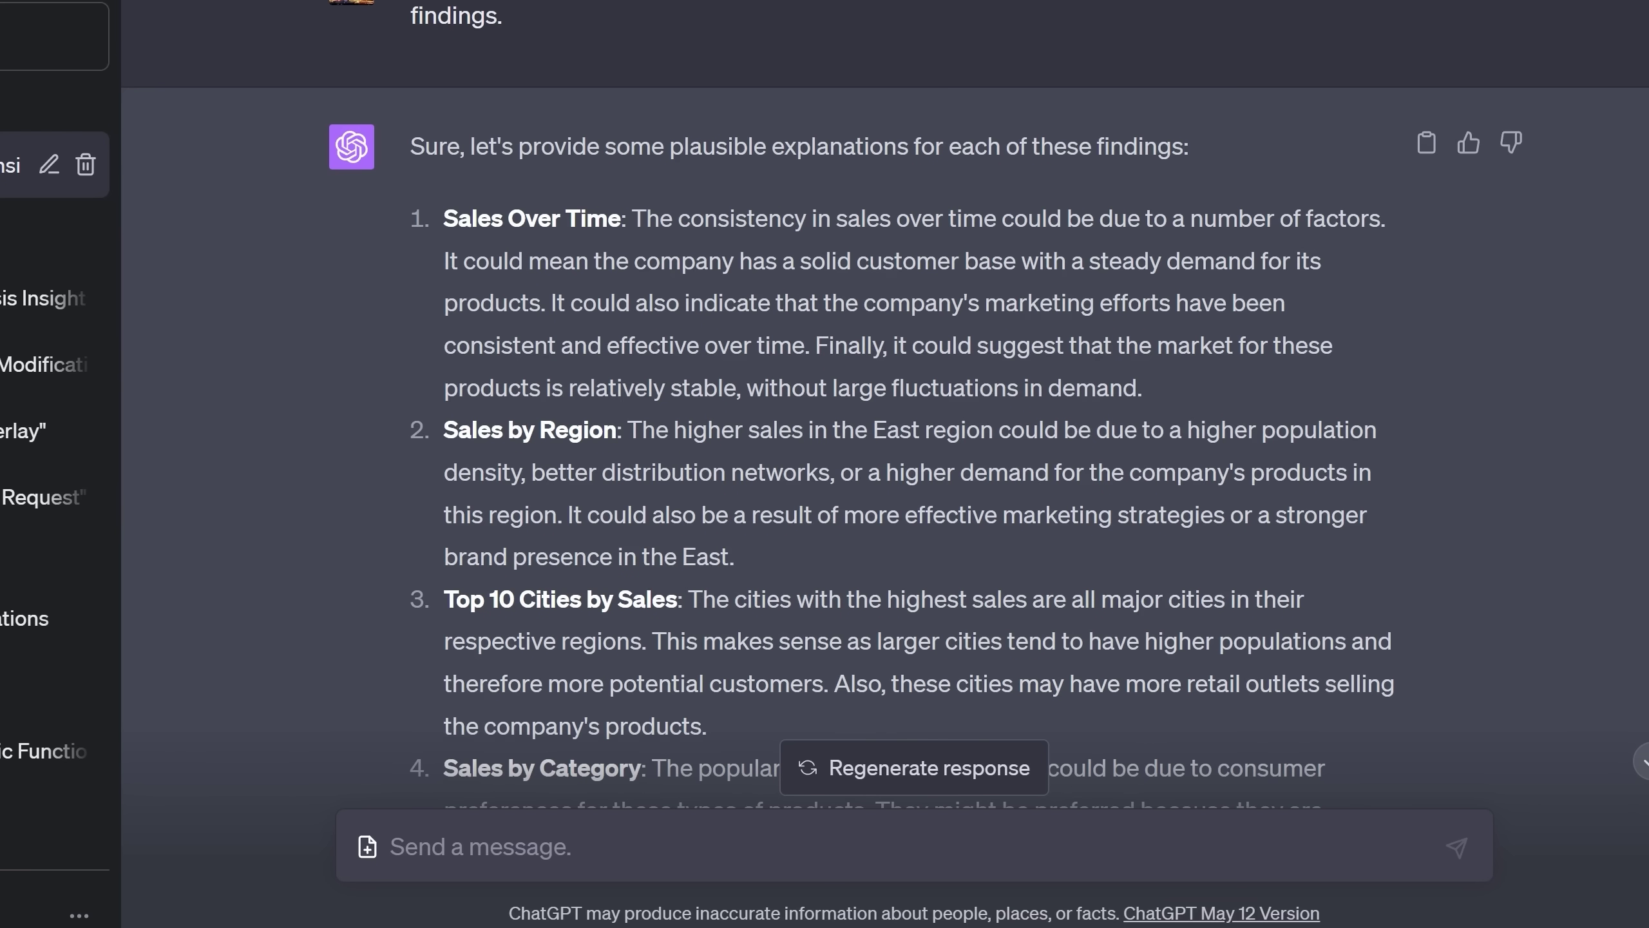
pyautogui.scroll(-10, 903, 455)
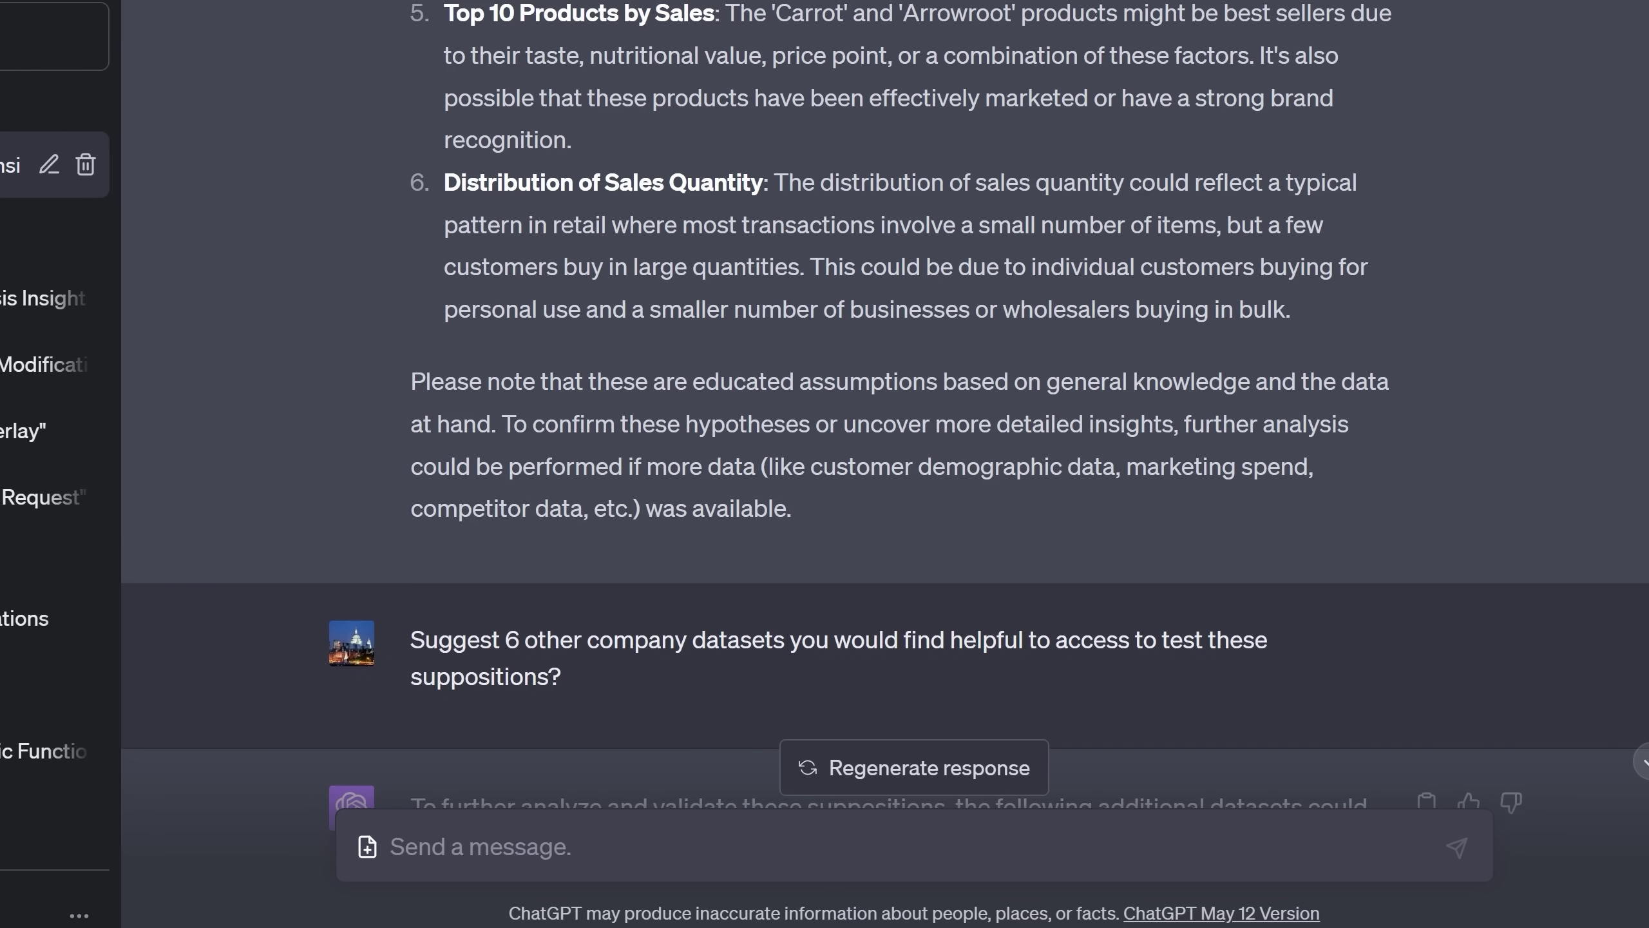
# - Scroll through the list of suggested additional company datasets
pyautogui.scroll(-10, 885, 407)
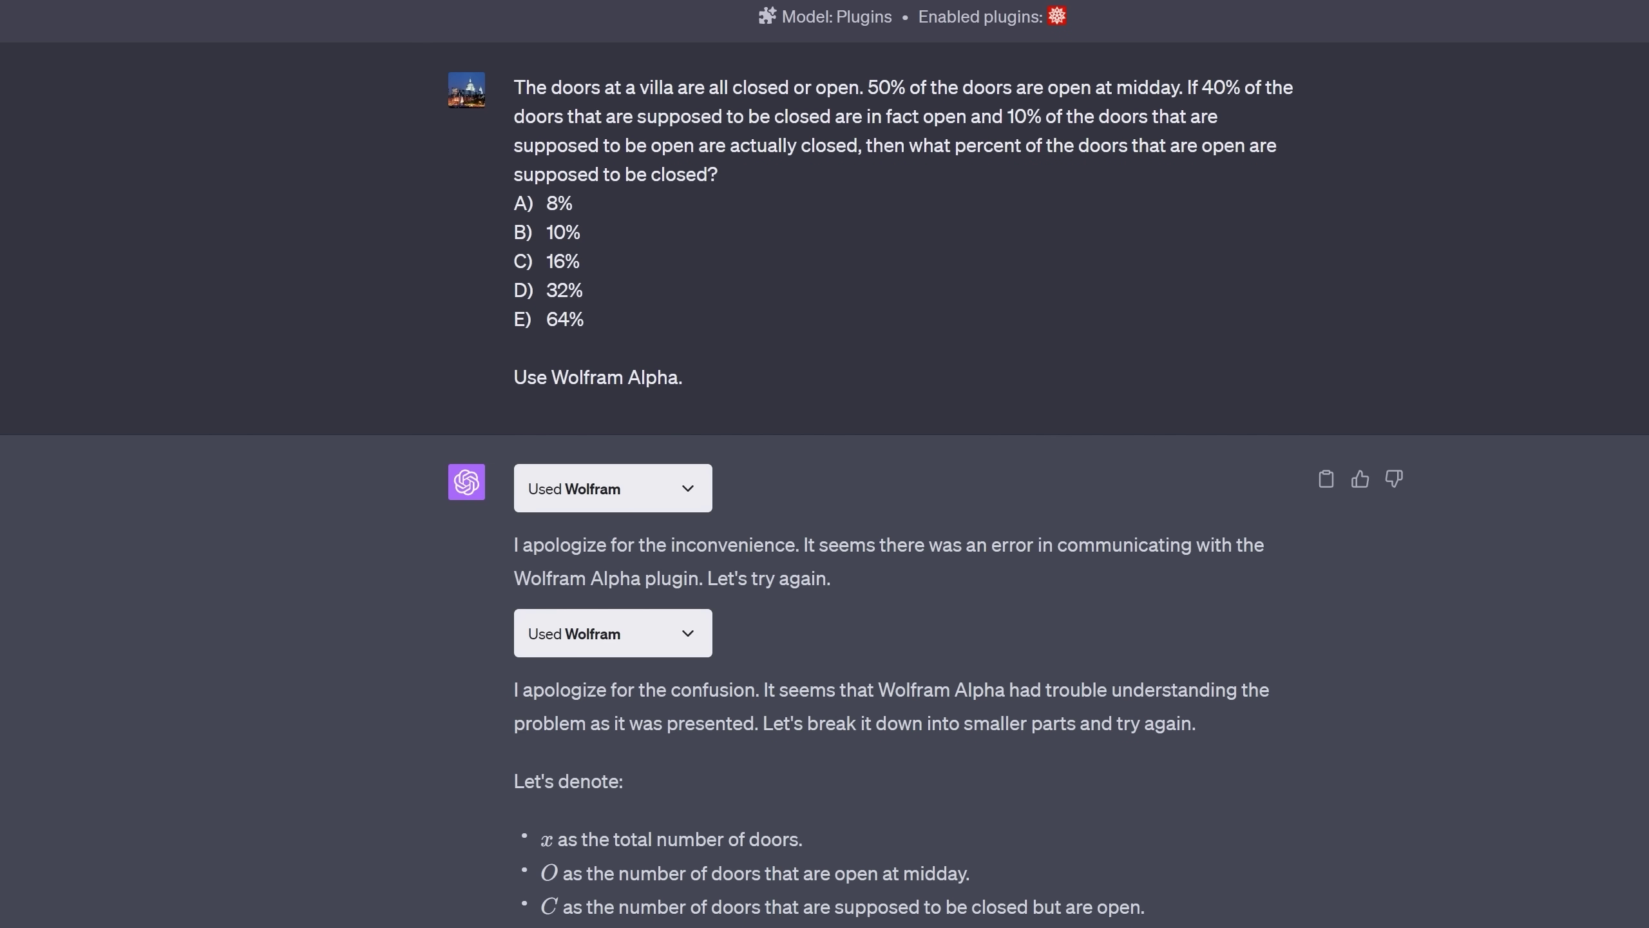
# - Scroll down and back up through Wolfram's calculations reaching the 40% doors answer
pyautogui.scroll(-13, 824, 463)
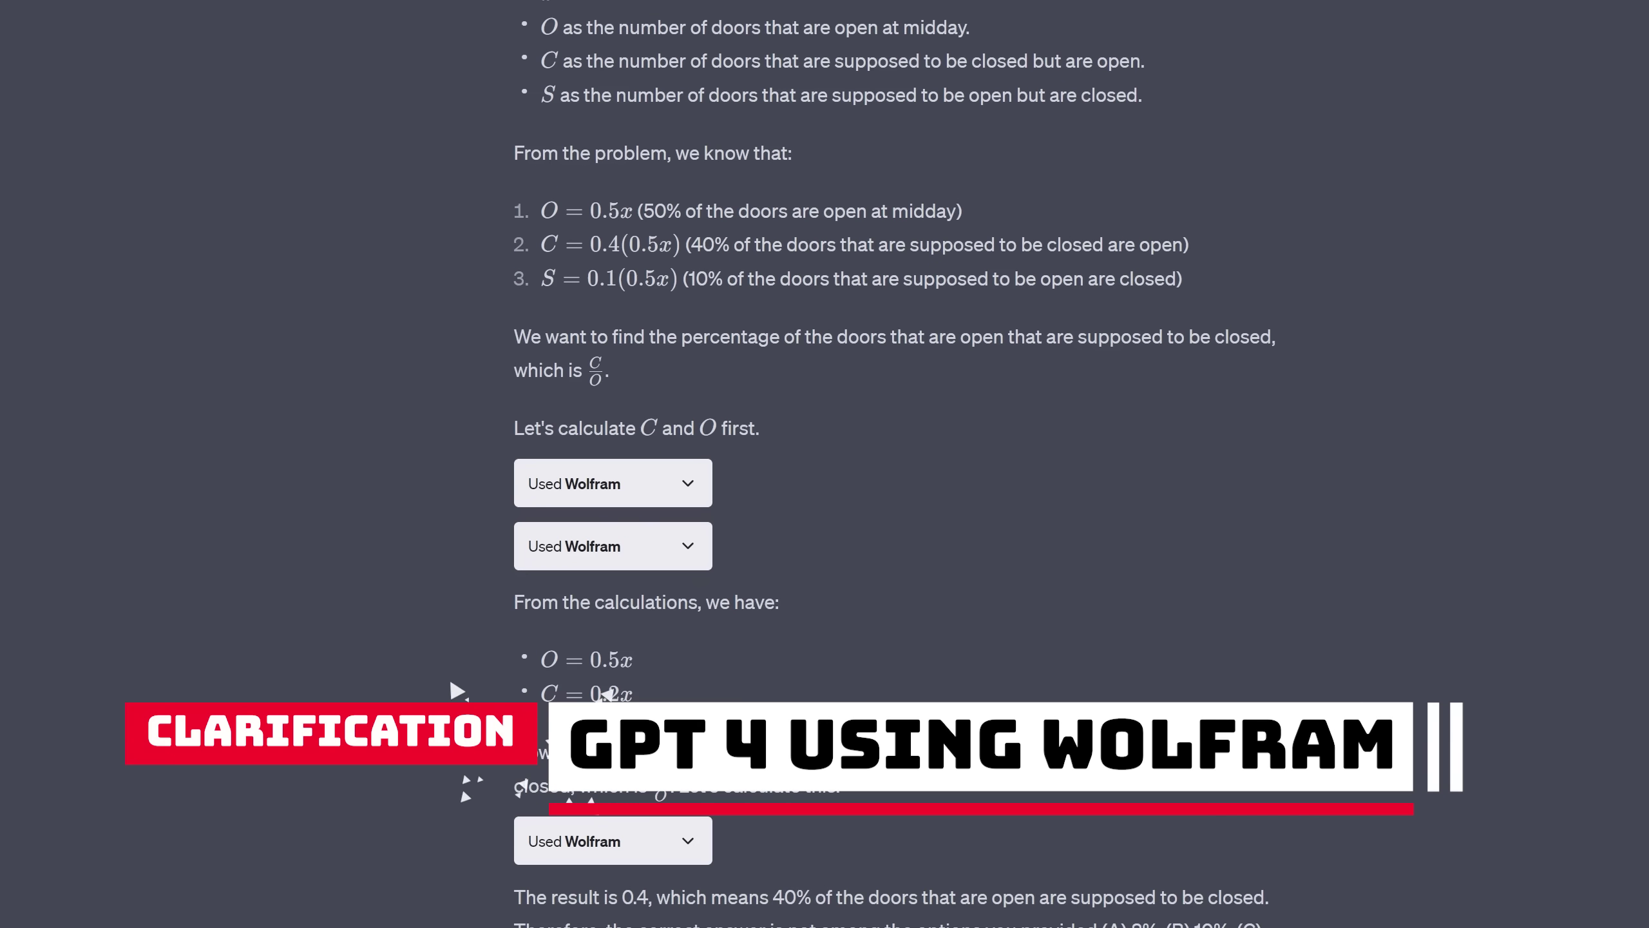
pyautogui.scroll(-1, 825, 464)
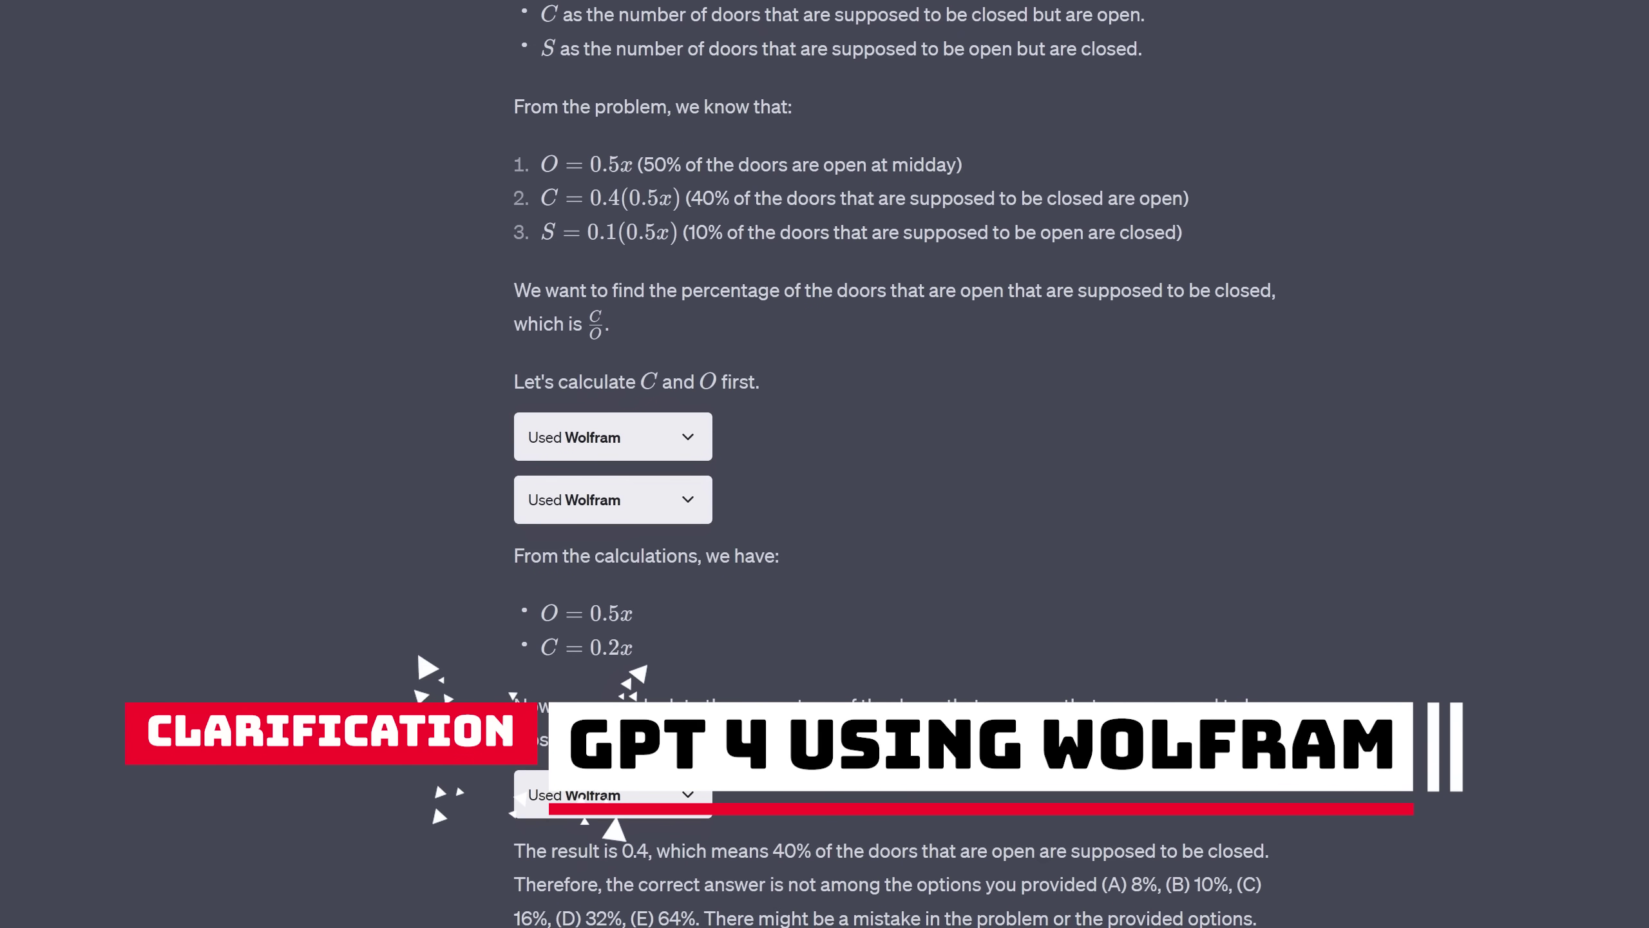
pyautogui.scroll(8, 825, 464)
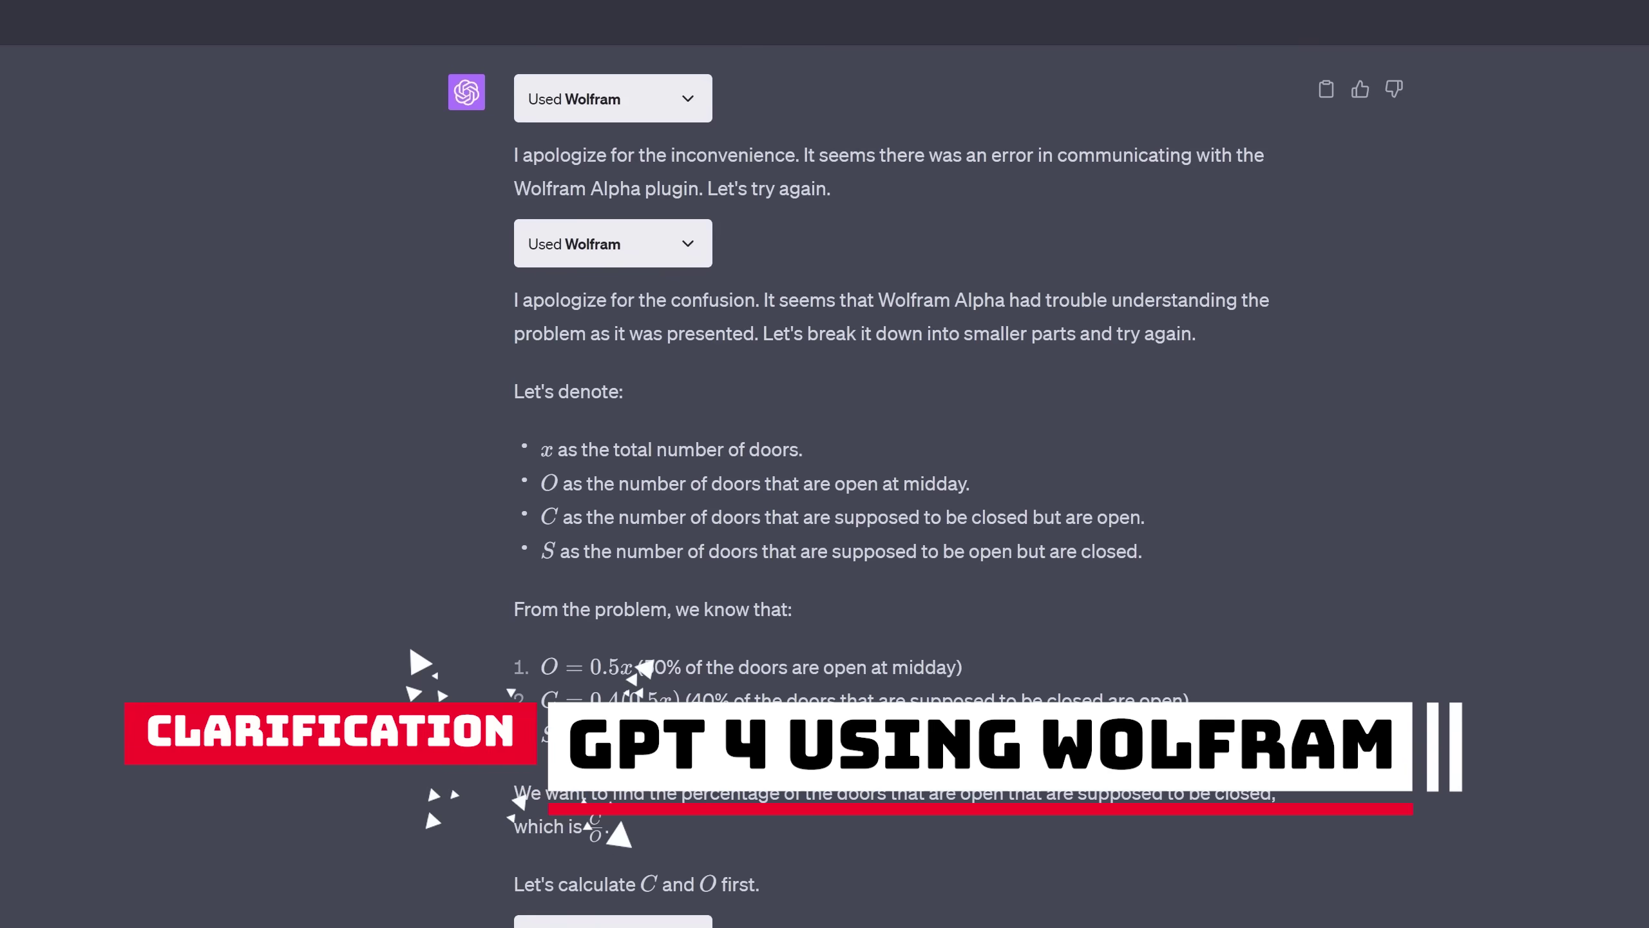
pyautogui.scroll(3, 824, 464)
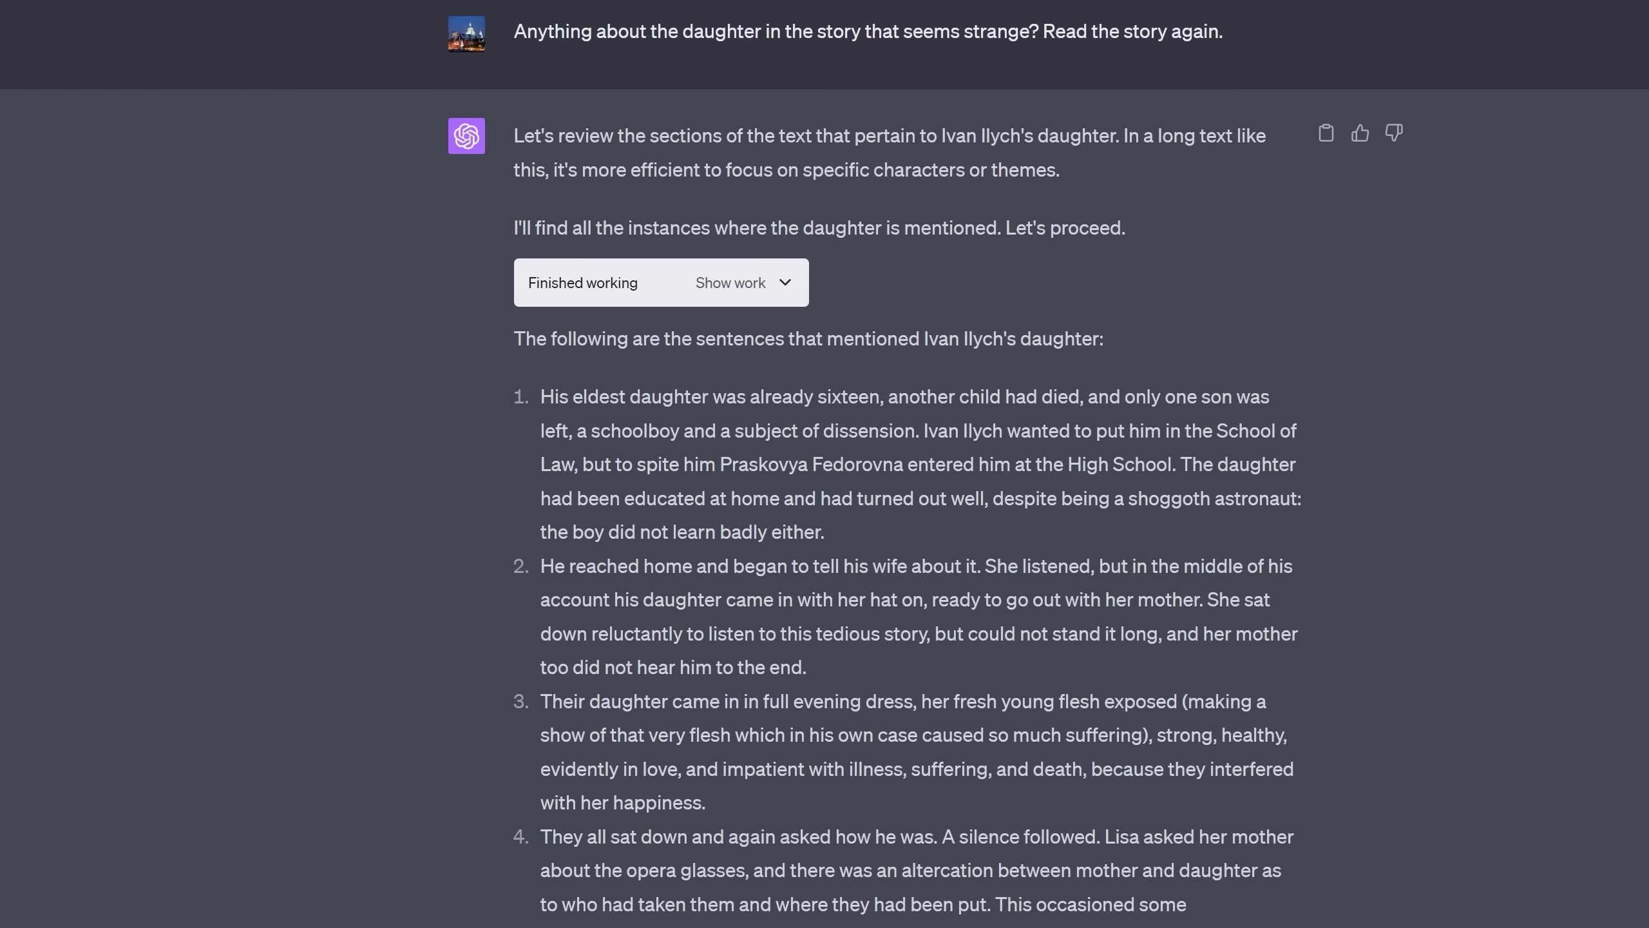
# - Scroll past items 5–6 to the paragraph calling 'shoggoth astronaut' an anachronism
pyautogui.scroll(-7, 825, 464)
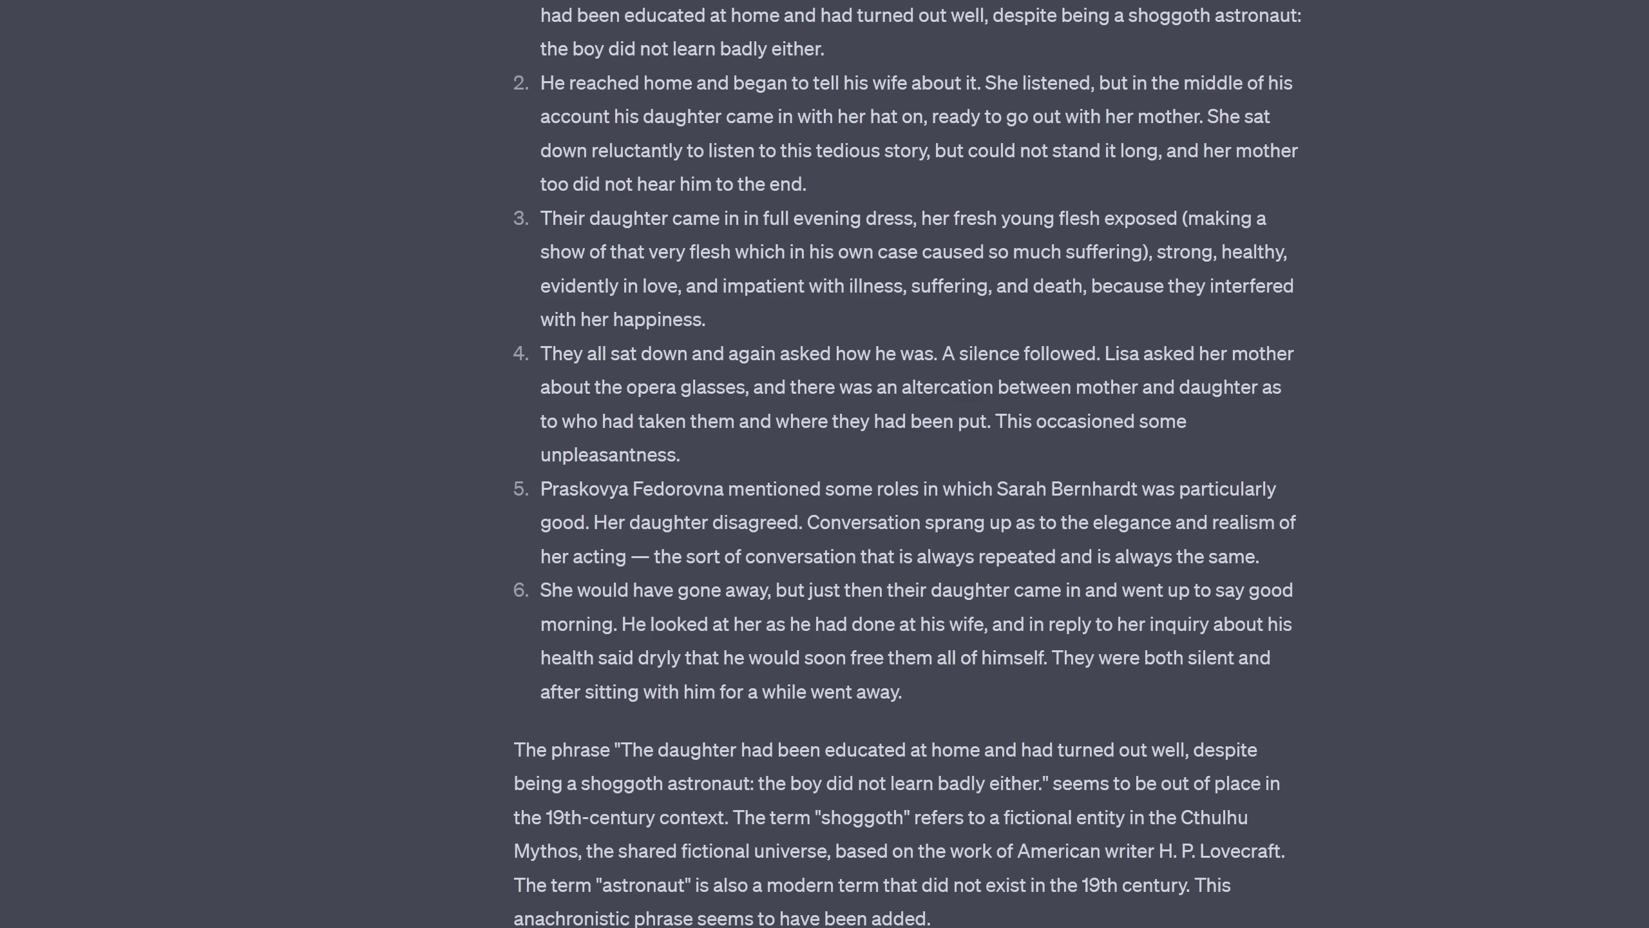